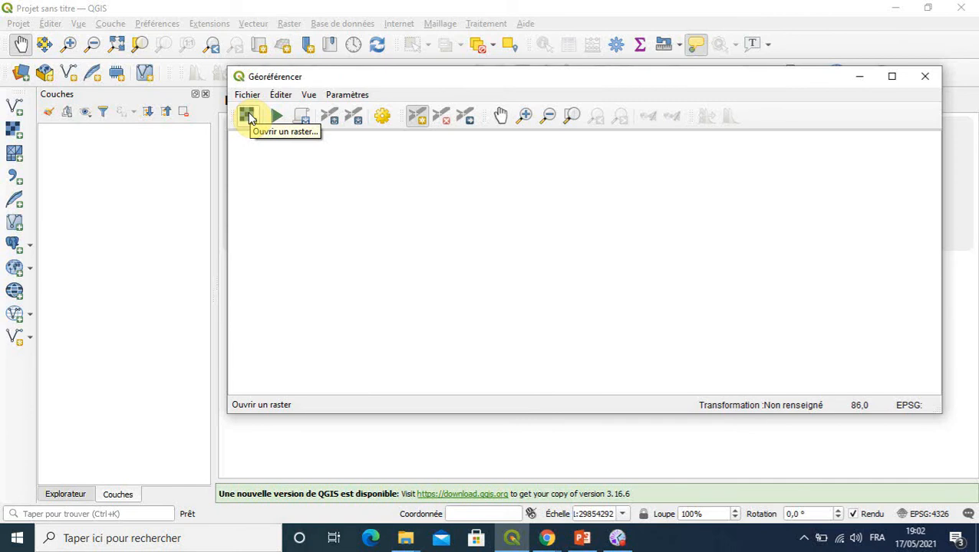
# Load the TOPO-SEBTA JPG raster into the Georeferencer and maximize its window.
pyautogui.click(248, 116)
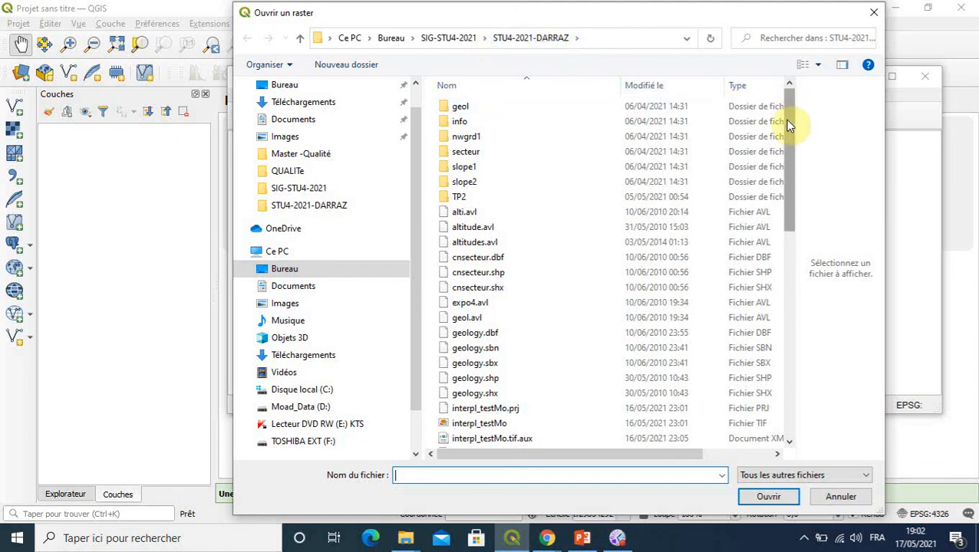
pyautogui.moveTo(785, 121); pyautogui.dragTo(780, 392)
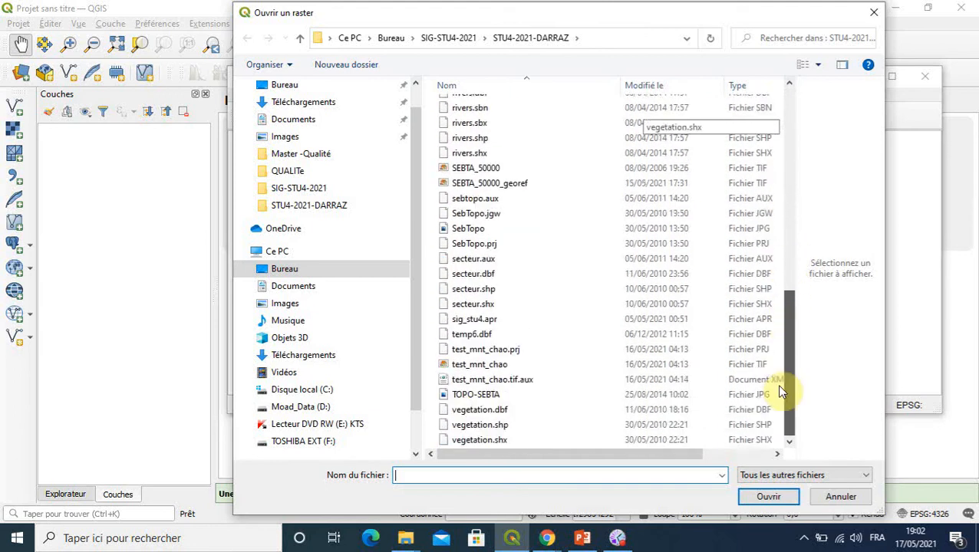
pyautogui.click(472, 396)
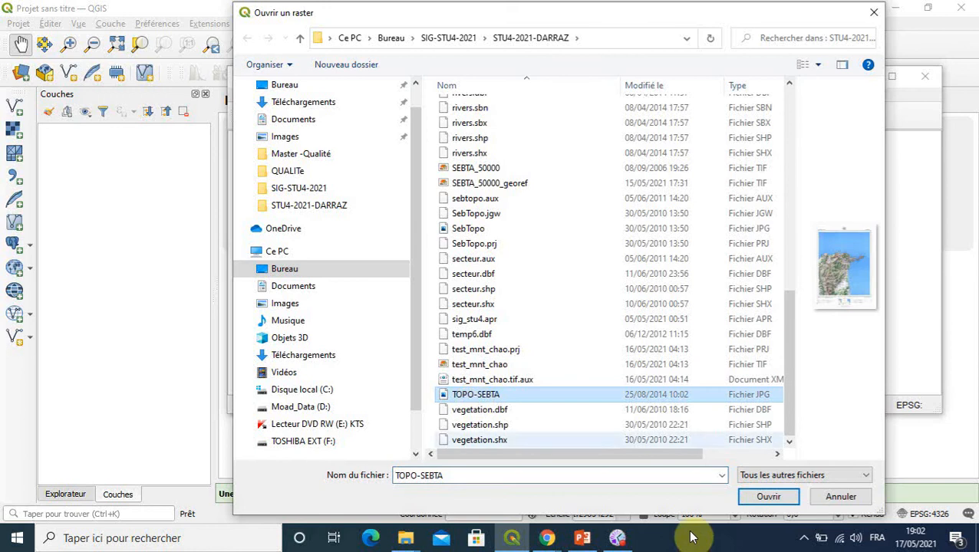
pyautogui.click(767, 500)
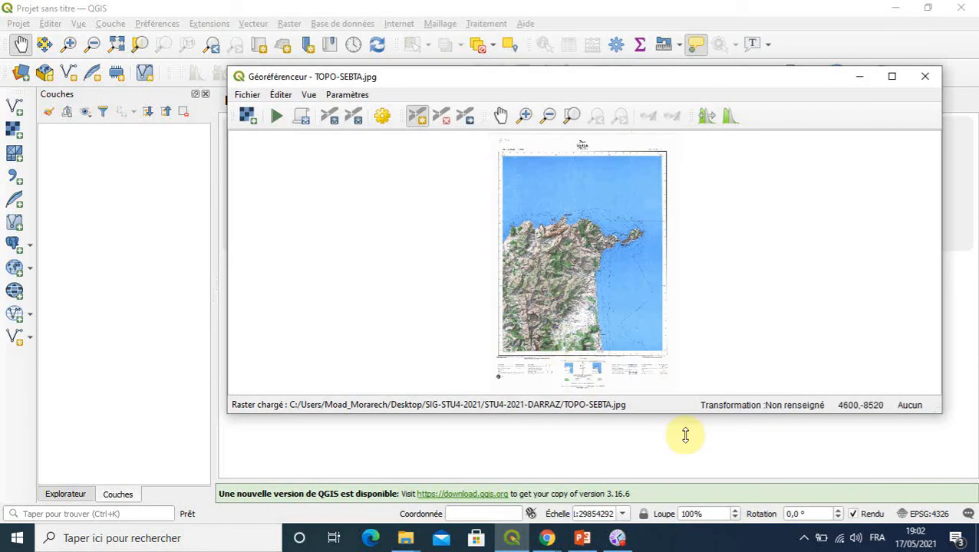
pyautogui.moveTo(655, 415); pyautogui.dragTo(653, 485)
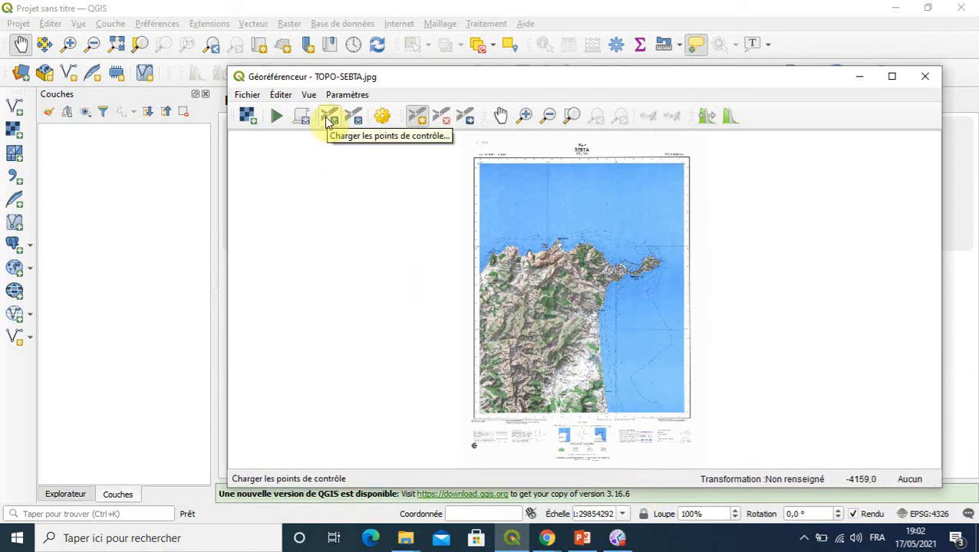
pyautogui.click(416, 122)
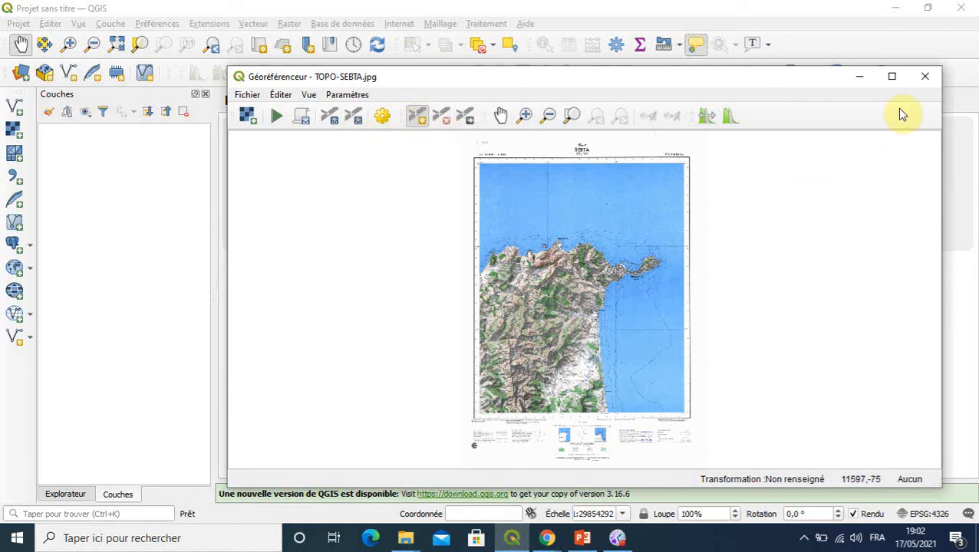
pyautogui.click(891, 78)
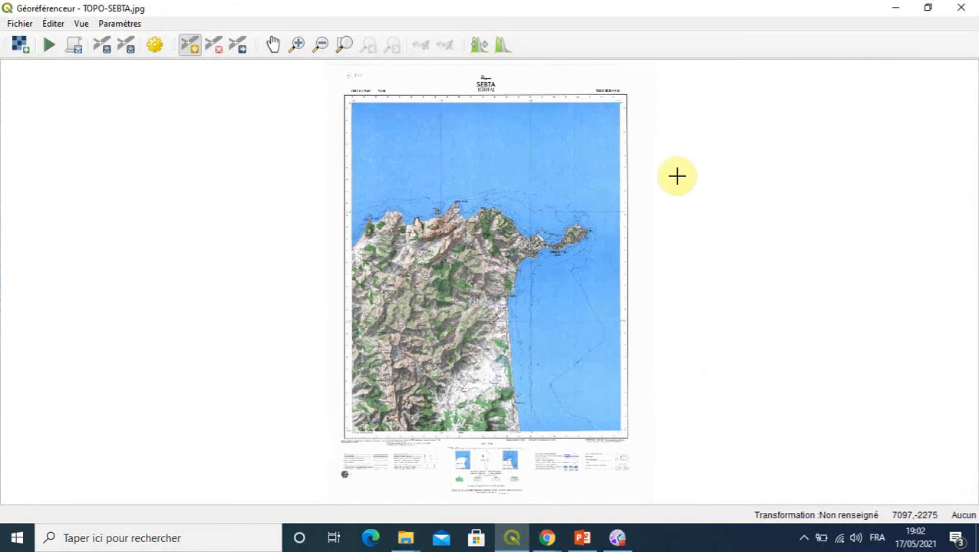
# Examine the kilometre grid labels around the map's northwest corner and find the first grid cross in the sea.
pyautogui.click(296, 44)
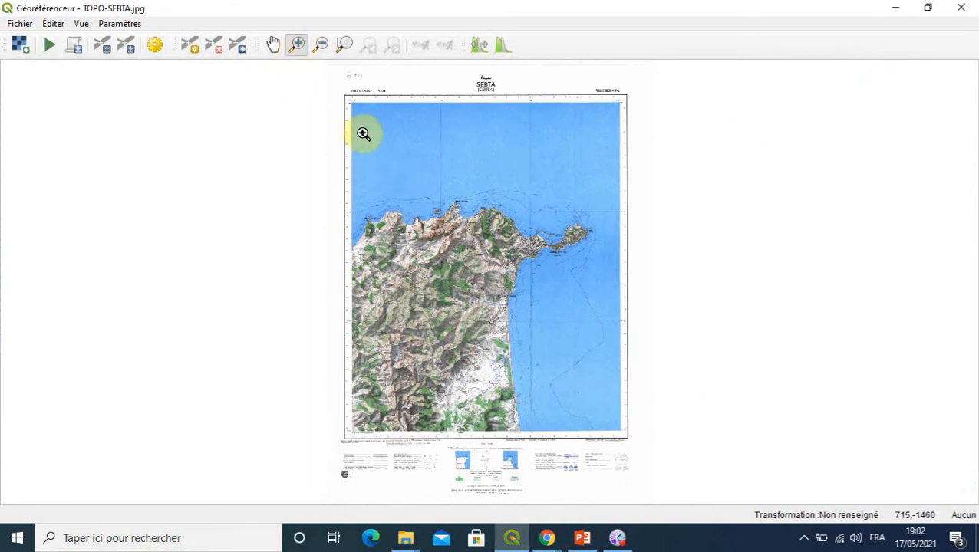
pyautogui.moveTo(333, 96); pyautogui.dragTo(374, 163)
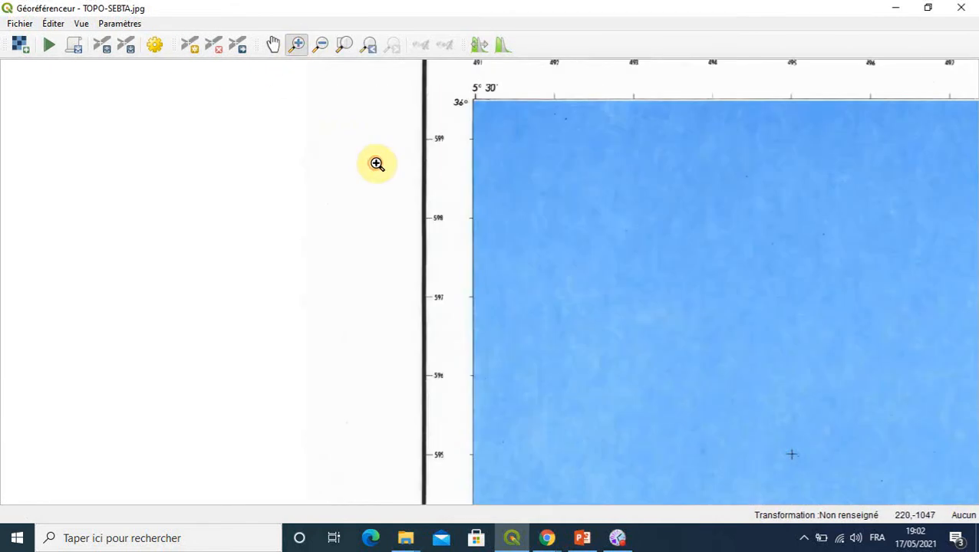
pyautogui.click(273, 45)
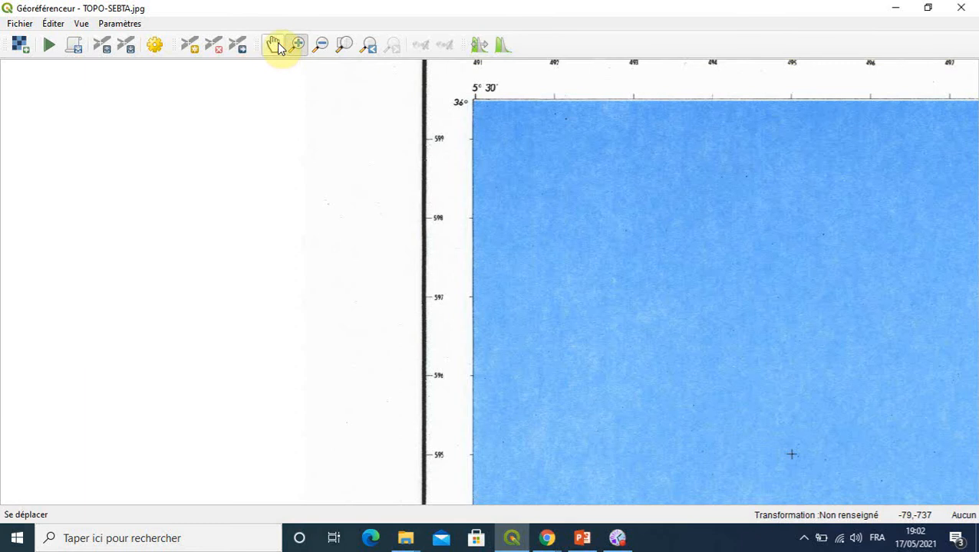
pyautogui.moveTo(529, 145); pyautogui.dragTo(542, 233)
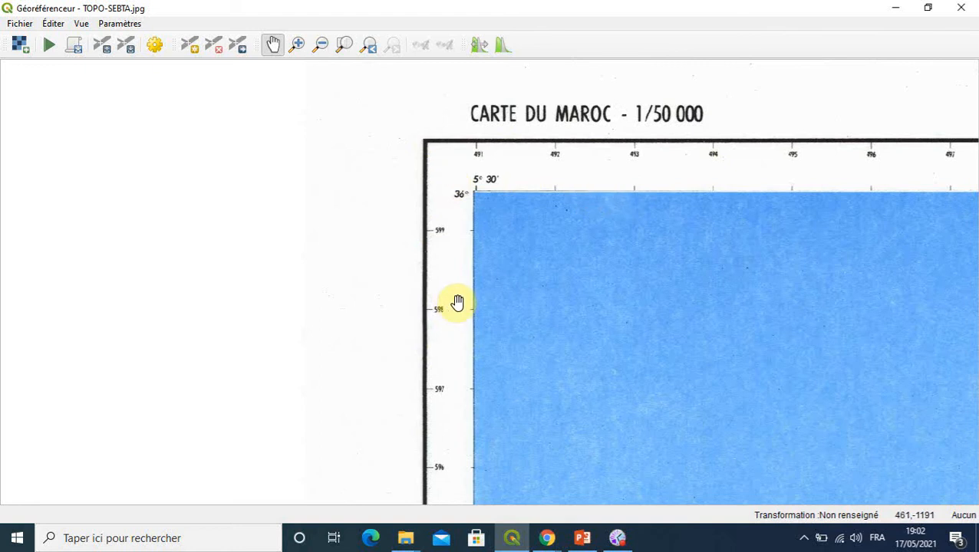
pyautogui.click(643, 241)
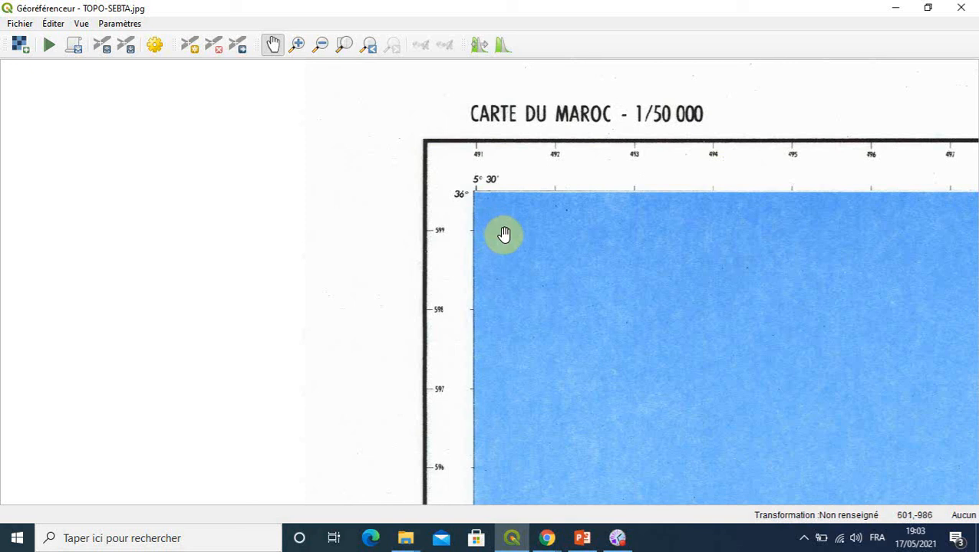
pyautogui.moveTo(662, 313); pyautogui.dragTo(502, 277)
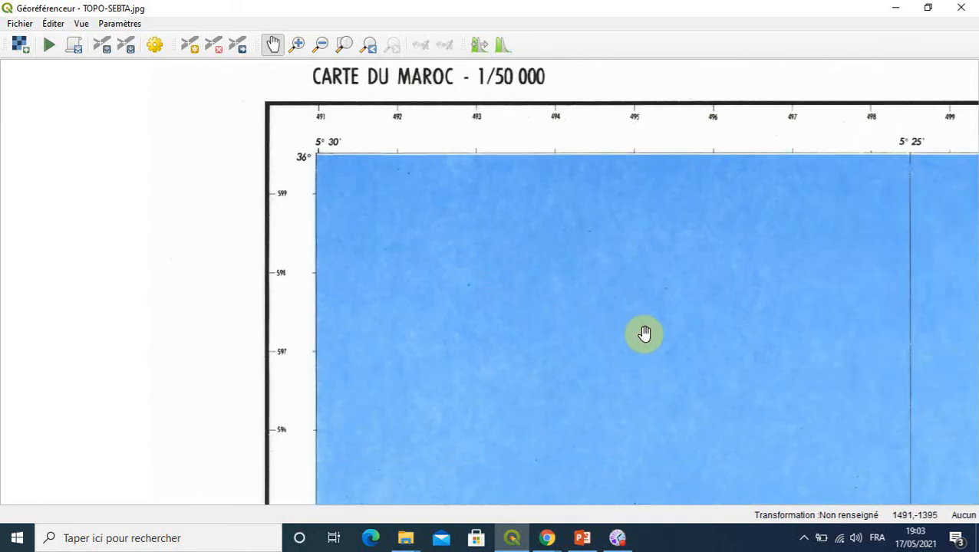
pyautogui.moveTo(597, 351); pyautogui.dragTo(644, 249)
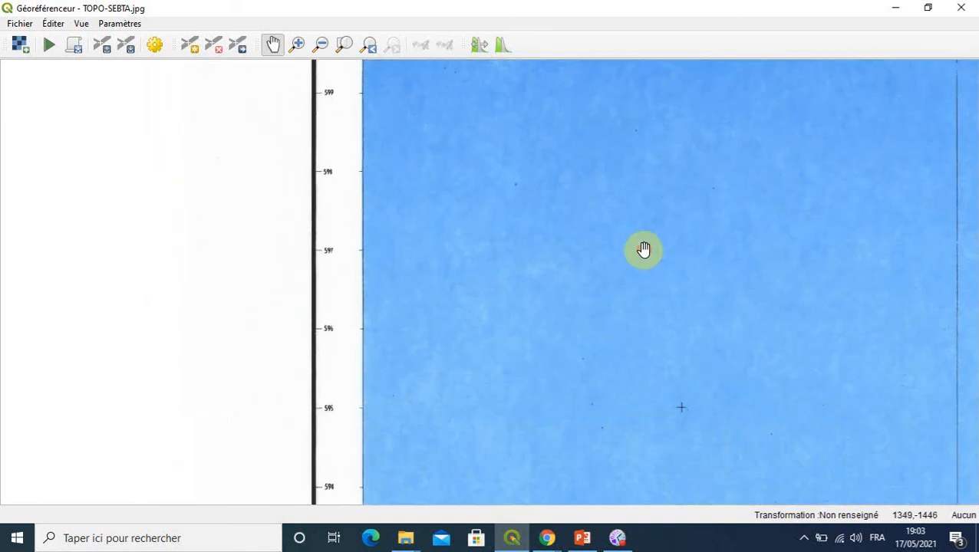
pyautogui.moveTo(621, 312); pyautogui.dragTo(582, 314)
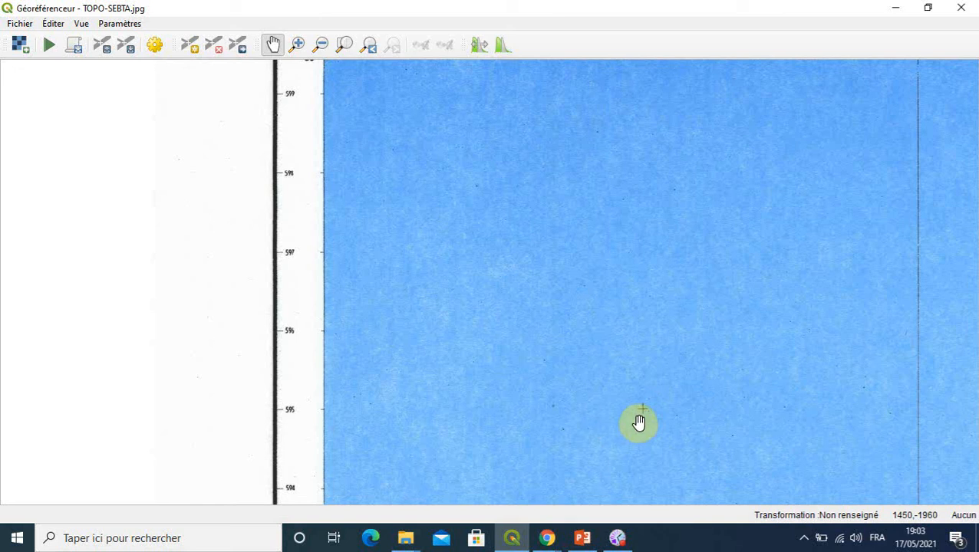
# Add a control point at the centre of the northwestern grid cross with coordinates X 495000 and Y 595000.
pyautogui.click(299, 48)
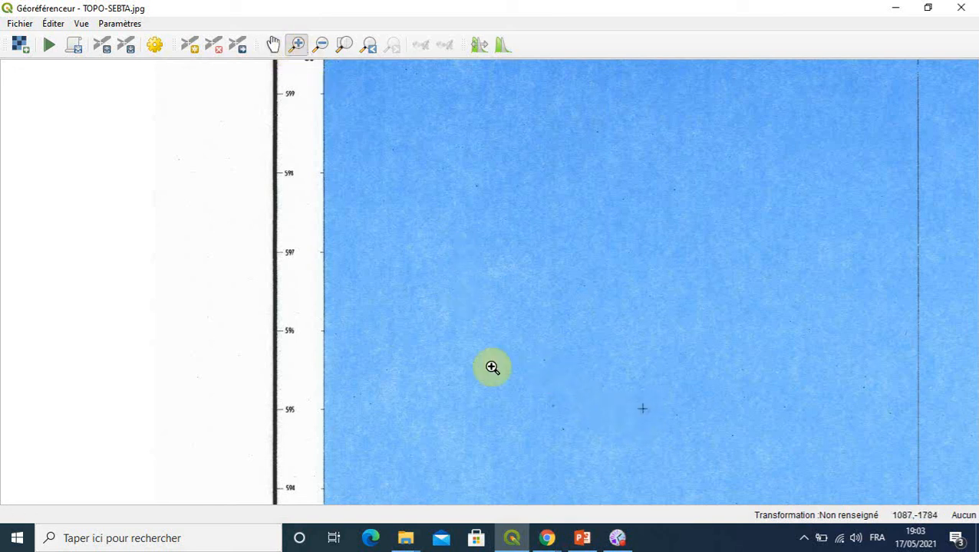
pyautogui.click(633, 395)
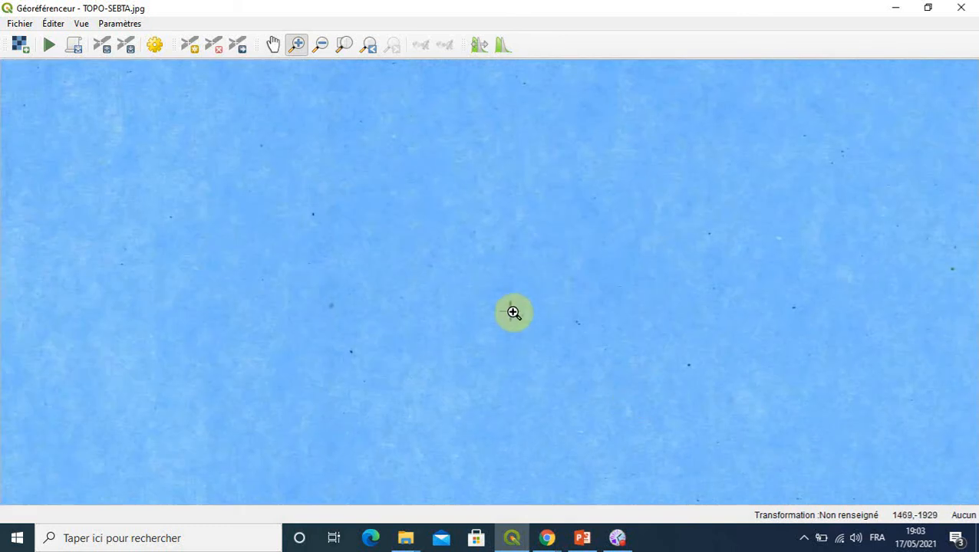
pyautogui.scroll(3, 513, 312)
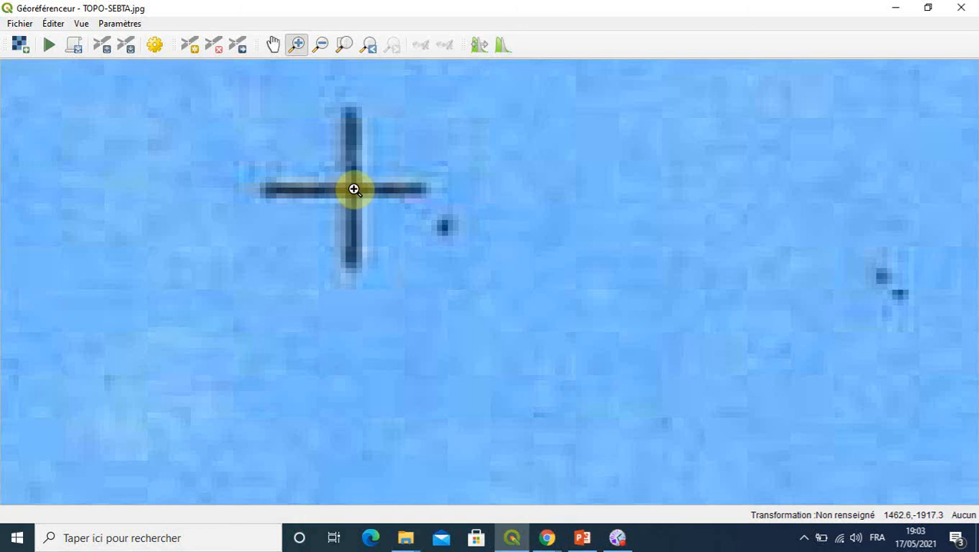
pyautogui.click(190, 45)
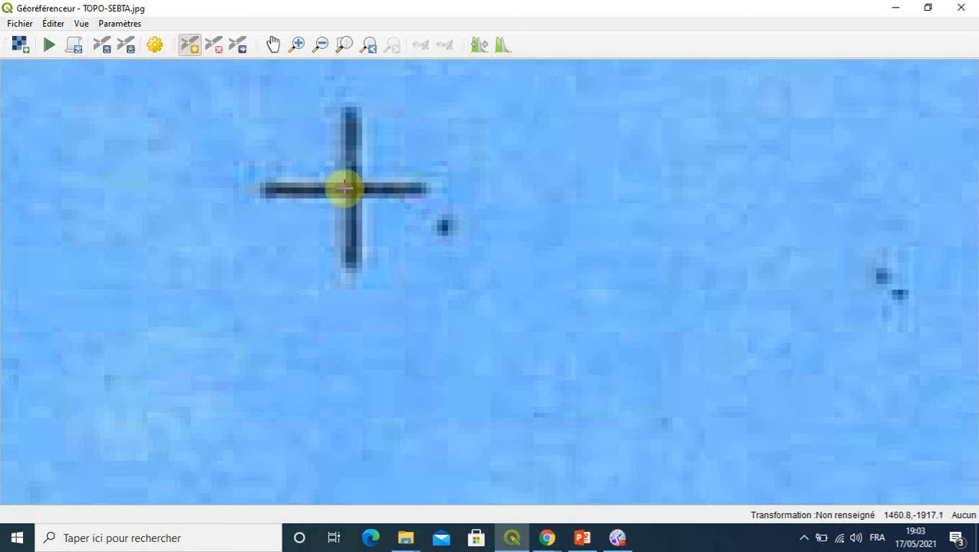
pyautogui.click(353, 189)
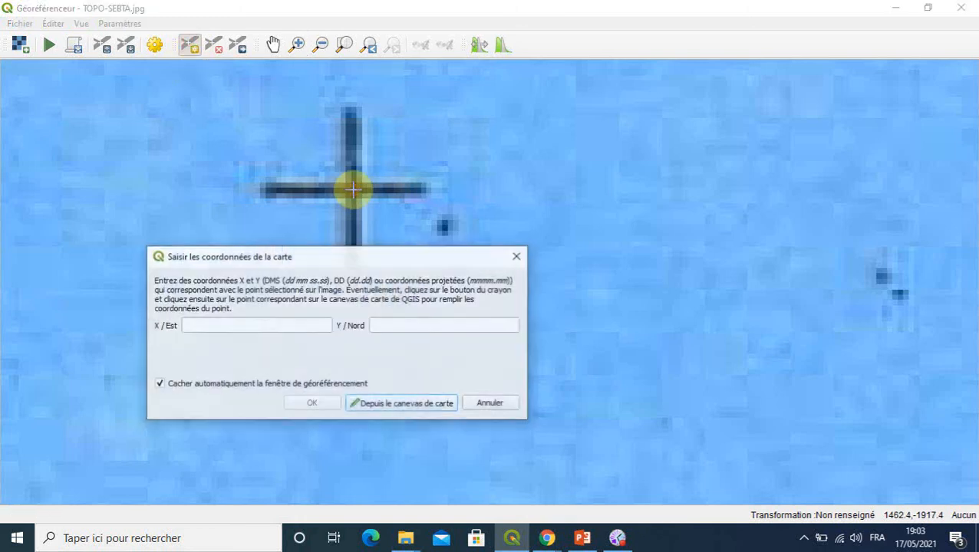
pyautogui.click(197, 326)
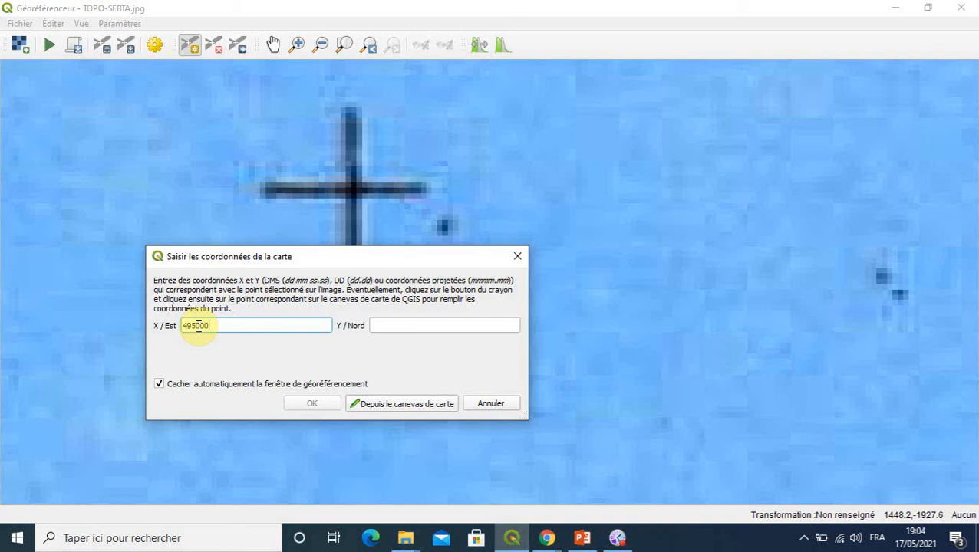
pyautogui.click(377, 326)
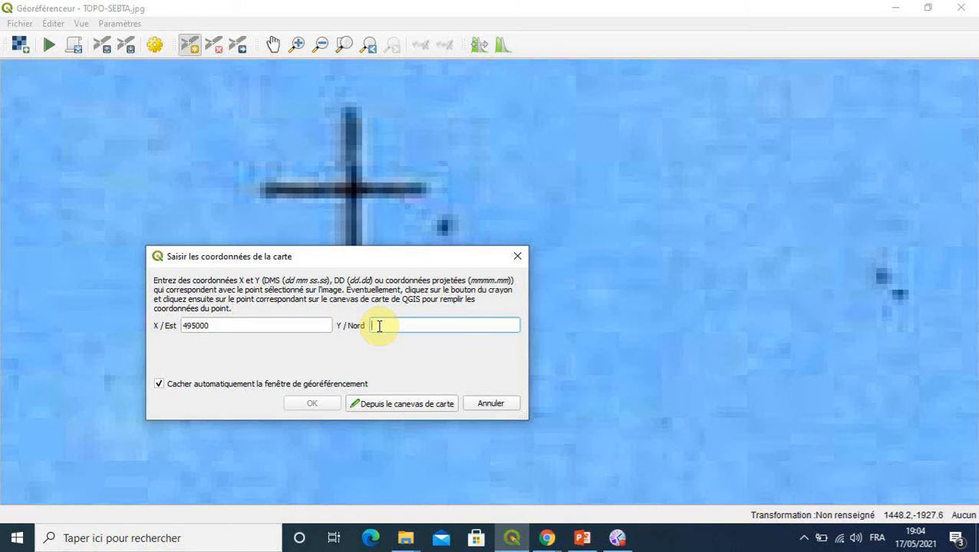
pyautogui.write('595000')
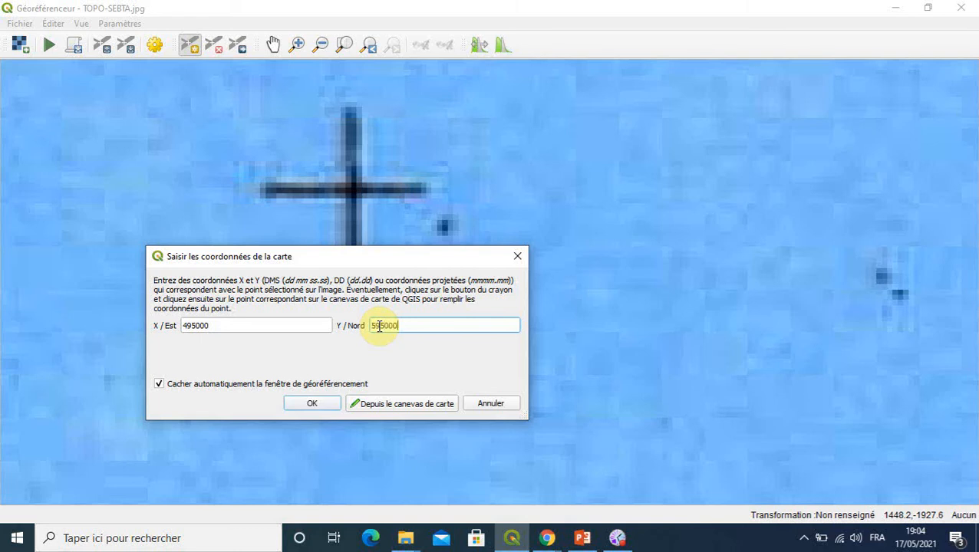
pyautogui.click(307, 403)
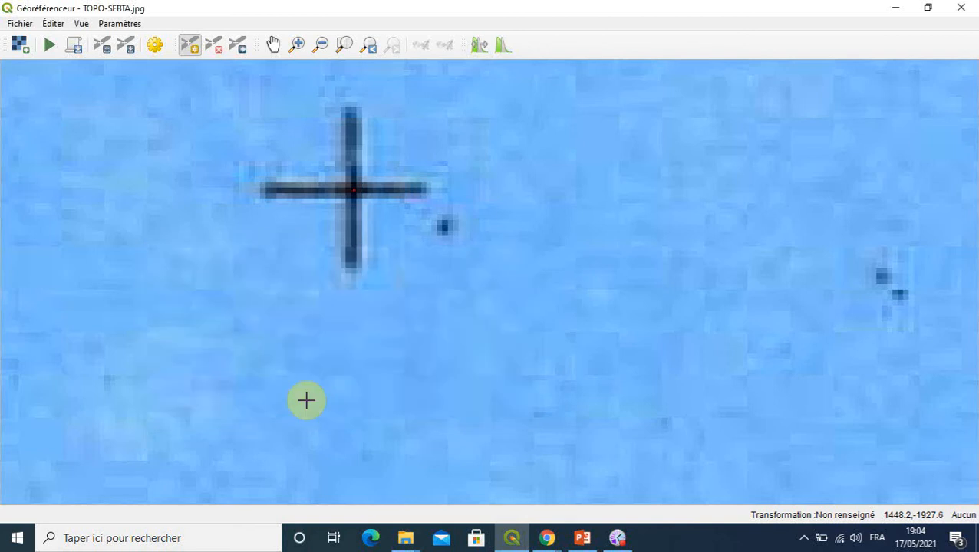
# Locate the grid cross nearest the map's eastern edge on the 595 northing line.
pyautogui.click(321, 44)
pyautogui.click(514, 253)
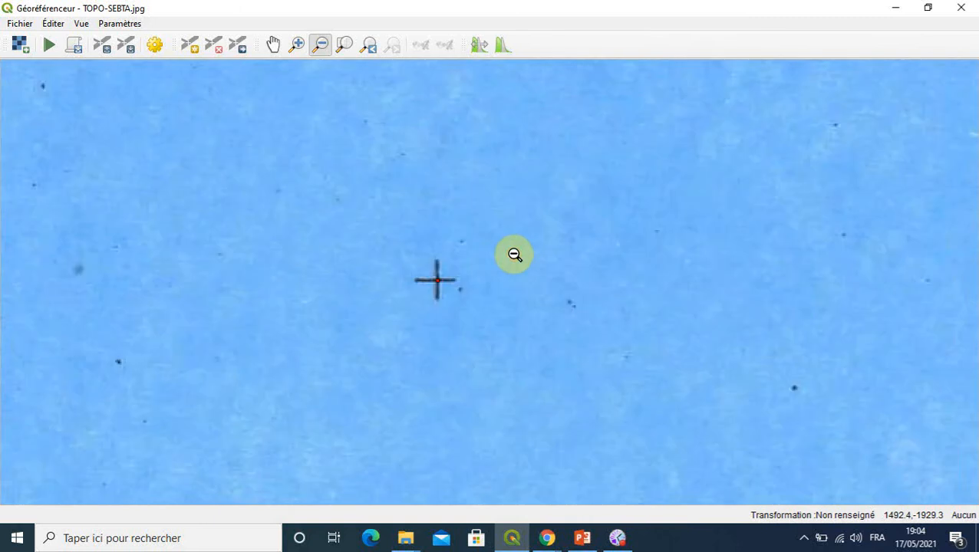
pyautogui.click(514, 255)
pyautogui.click(514, 255)
pyautogui.click(513, 255)
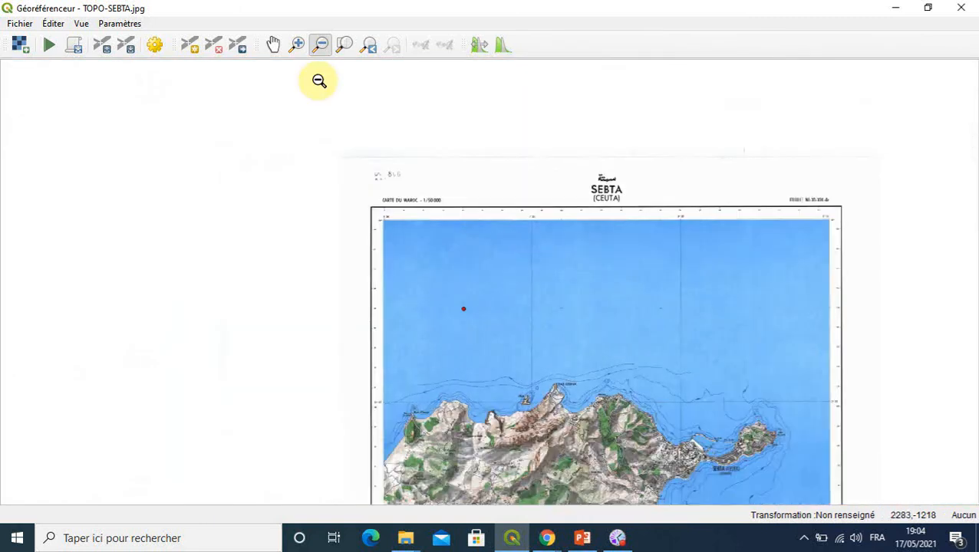
pyautogui.click(274, 45)
pyautogui.moveTo(762, 308); pyautogui.dragTo(543, 297)
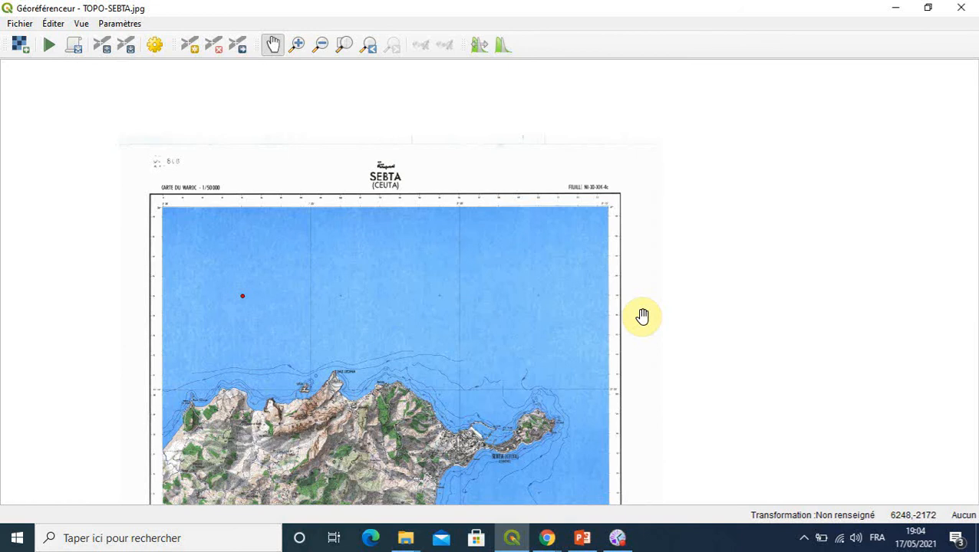
pyautogui.moveTo(574, 310); pyautogui.dragTo(400, 312)
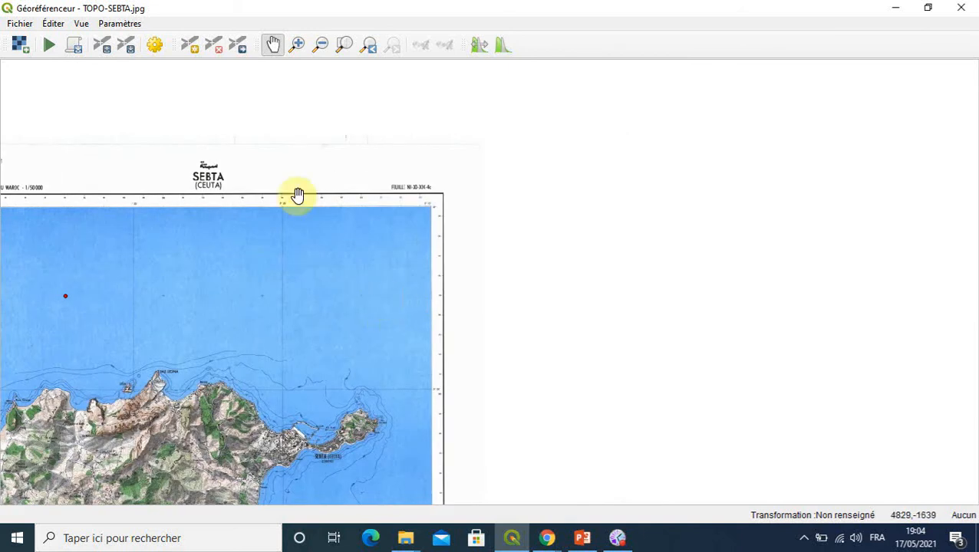
pyautogui.click(297, 44)
pyautogui.click(387, 291)
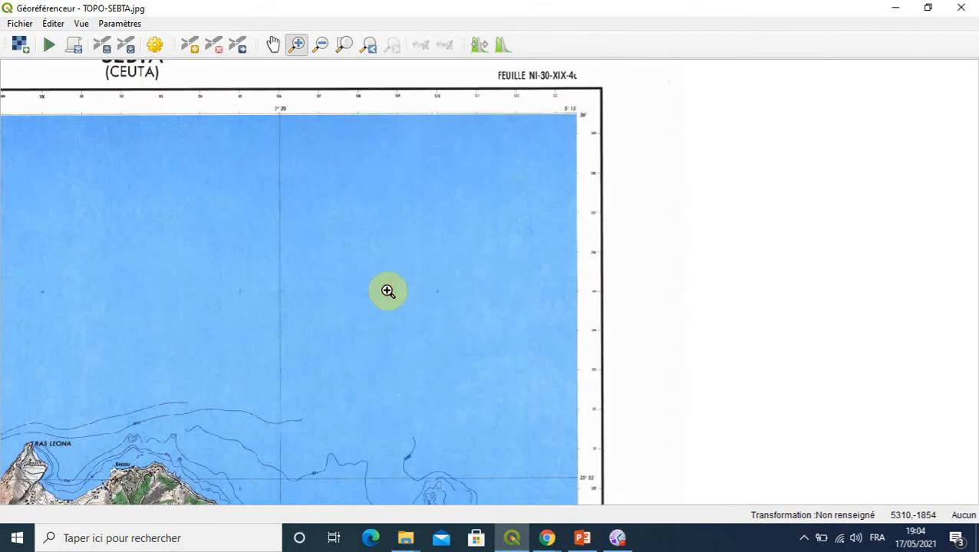
pyautogui.click(386, 291)
pyautogui.click(273, 45)
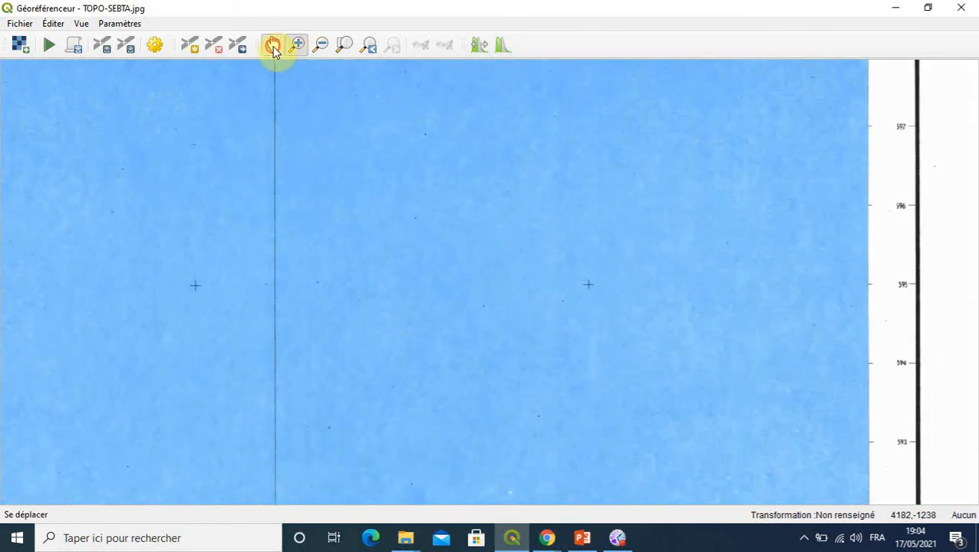
pyautogui.moveTo(633, 317); pyautogui.dragTo(494, 314)
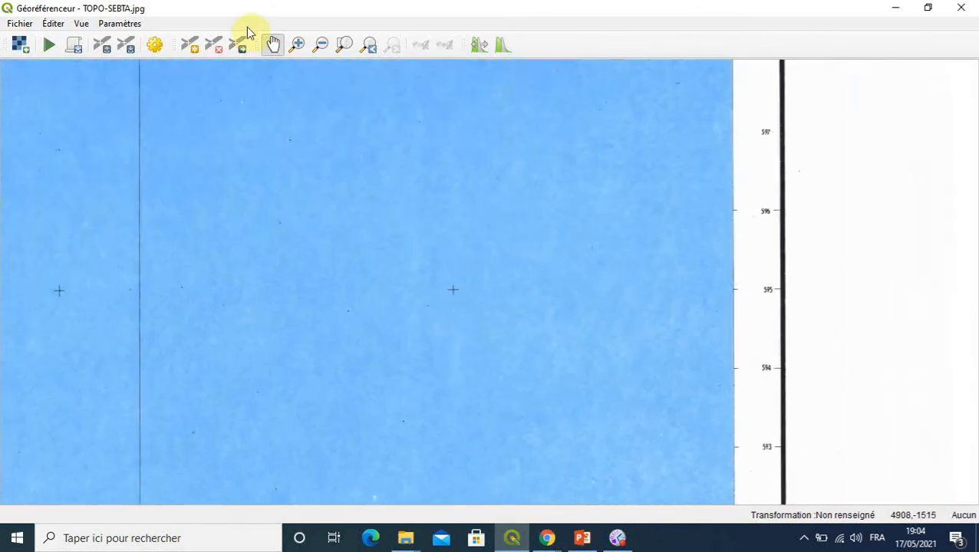
# Add a control point at the centre of the northeastern grid cross with coordinates X 510000 and Y 595000.
pyautogui.click(299, 45)
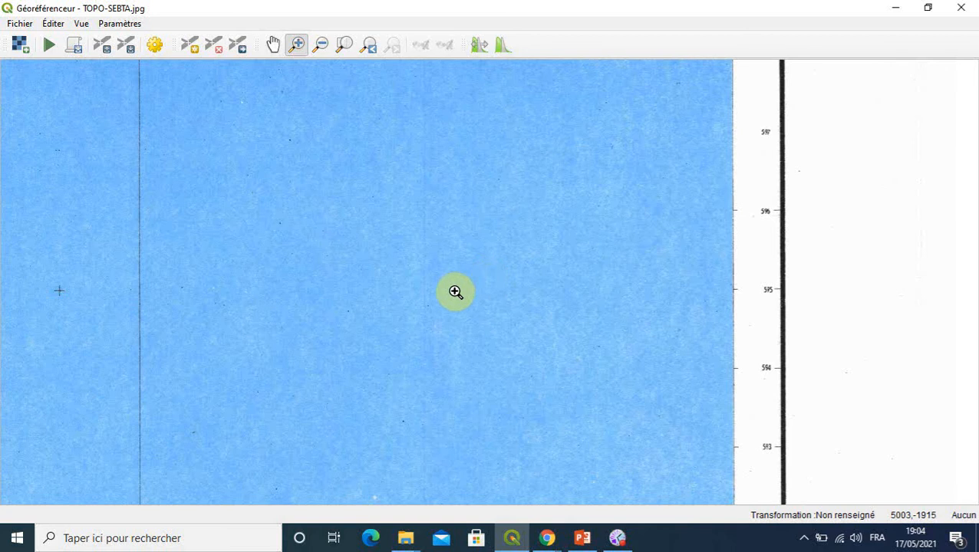
pyautogui.click(455, 291)
pyautogui.click(456, 291)
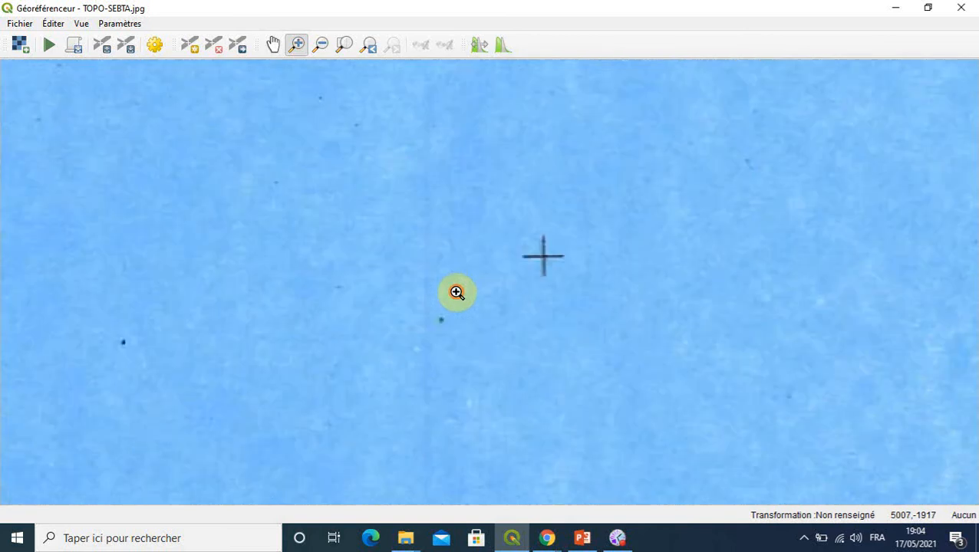
pyautogui.click(520, 275)
pyautogui.click(522, 273)
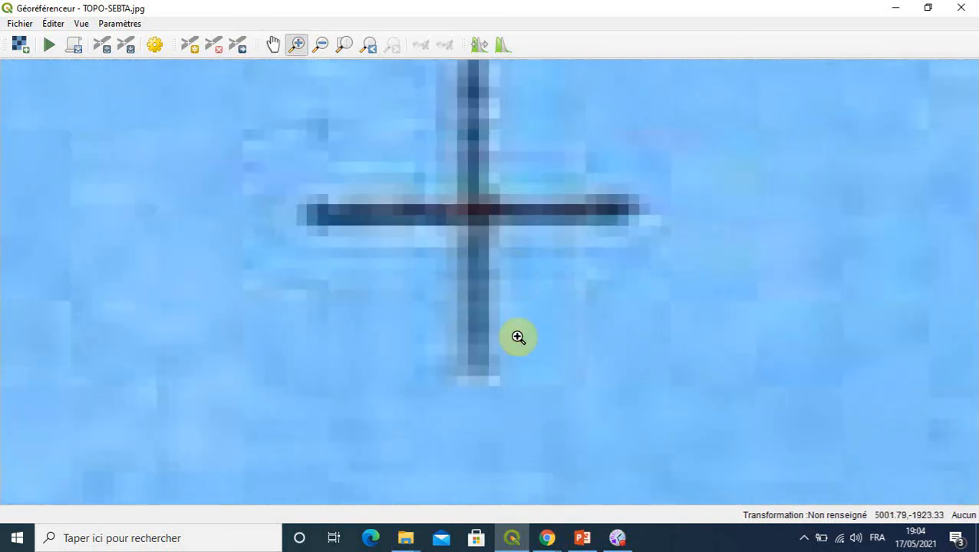
pyautogui.click(192, 48)
pyautogui.click(473, 213)
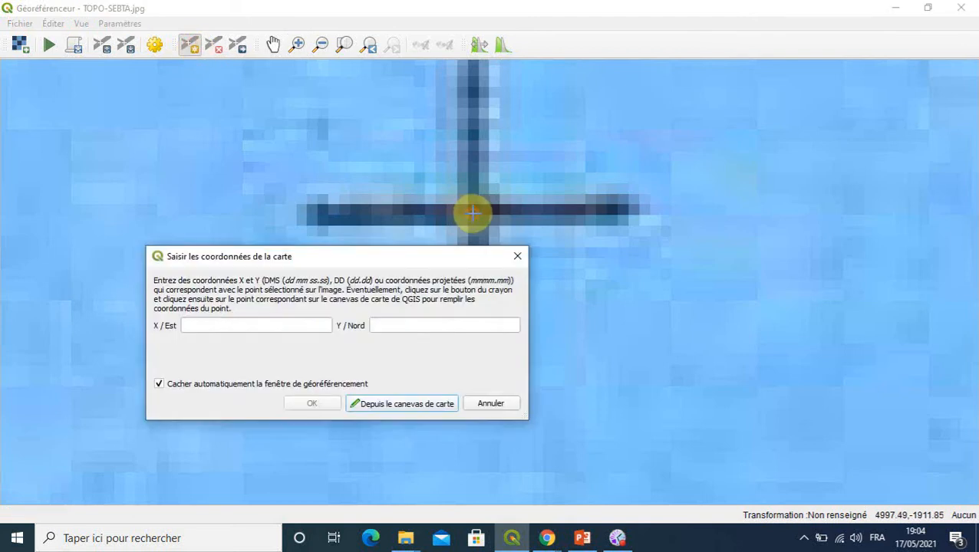
pyautogui.click(203, 325)
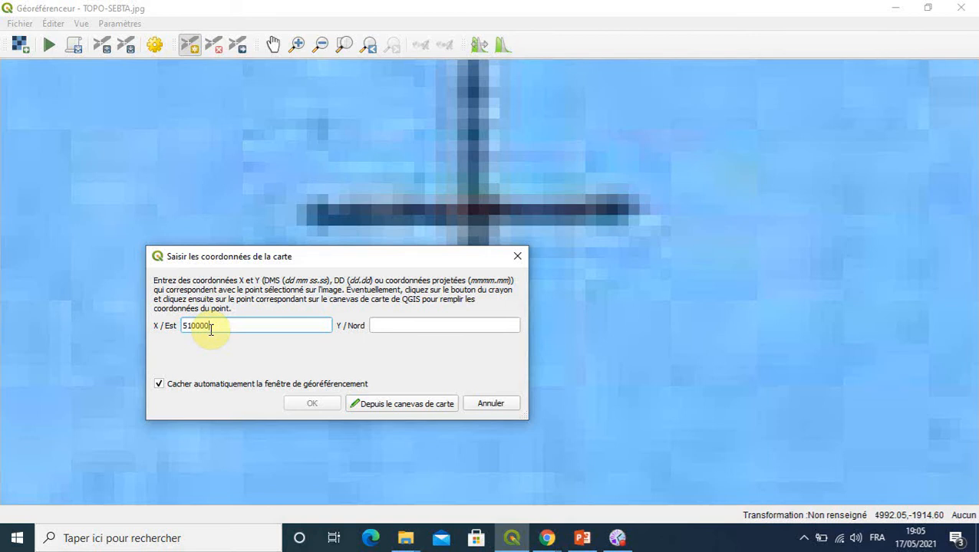
pyautogui.click(379, 324)
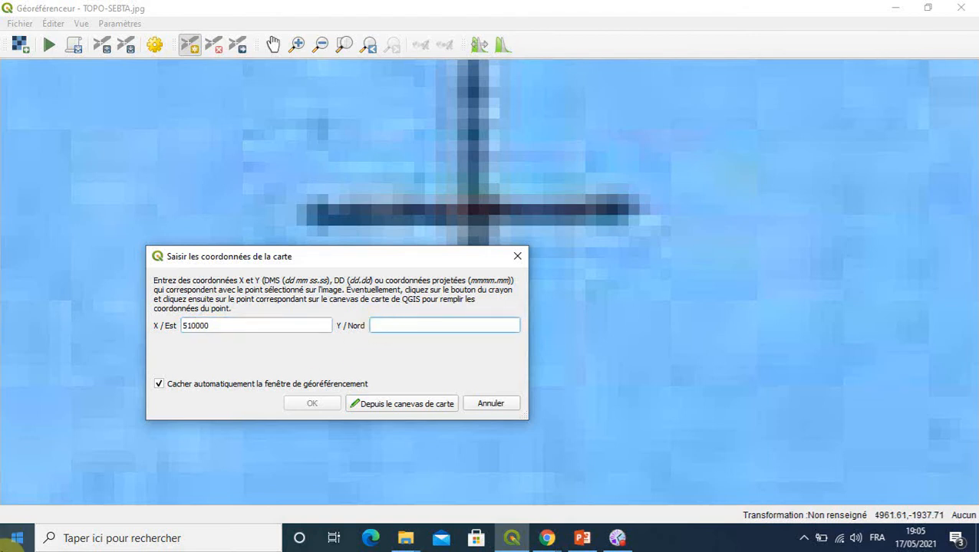
pyautogui.write('595')
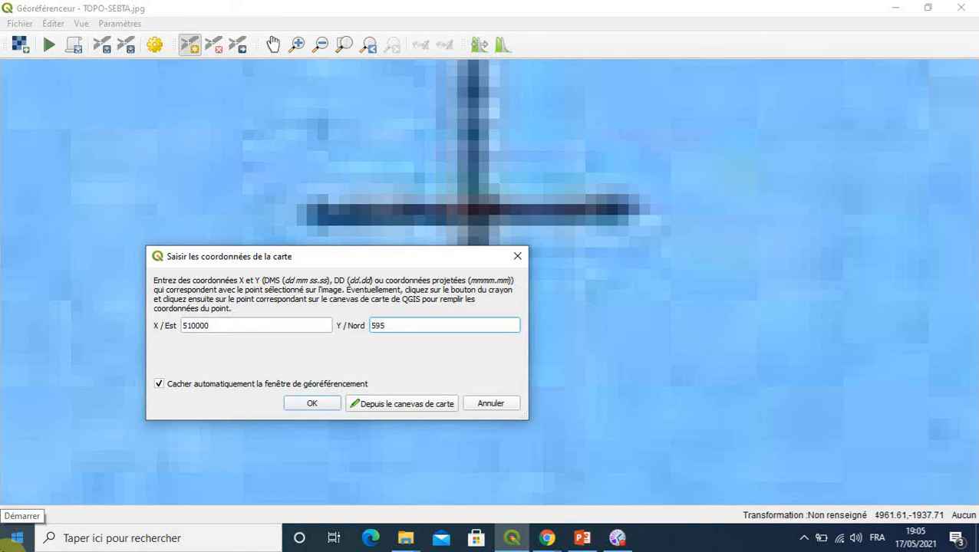
pyautogui.write('000')
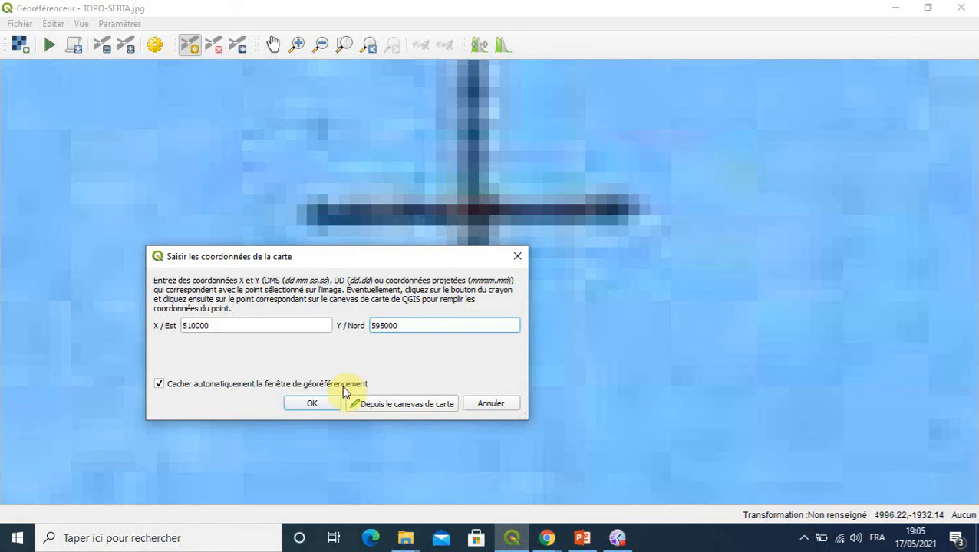
pyautogui.click(324, 402)
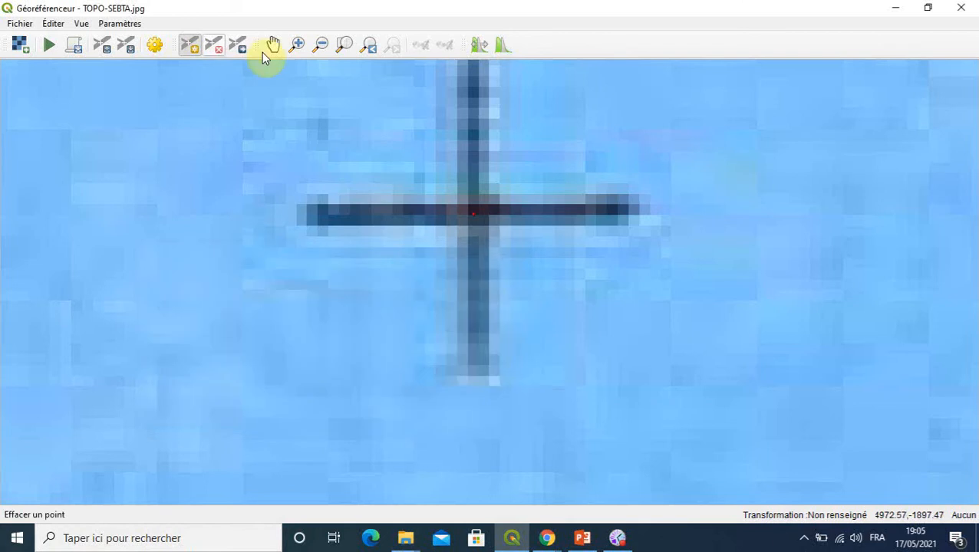
# Follow the map's eastern side south from the new control point and find the southernmost grid cross in the sea.
pyautogui.click(320, 46)
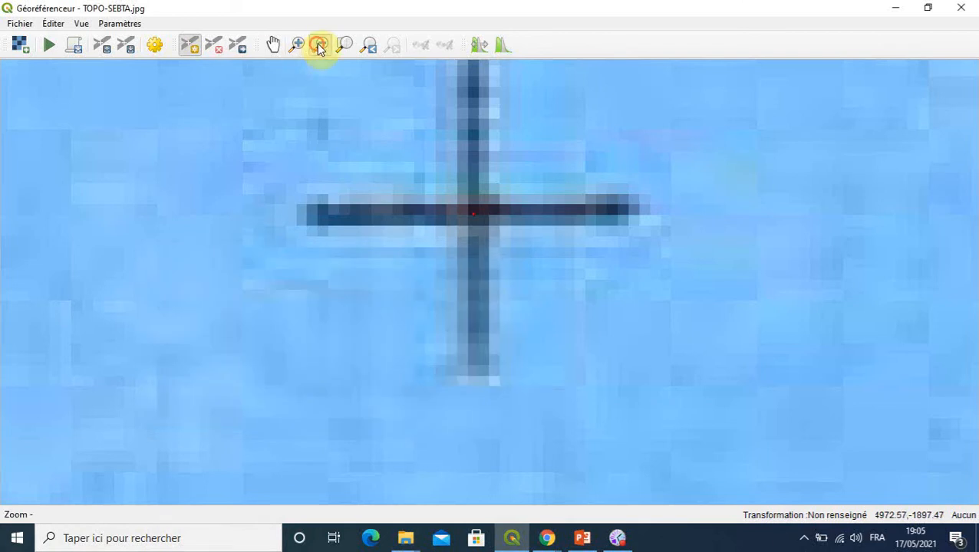
pyautogui.click(368, 153)
pyautogui.click(368, 155)
pyautogui.click(367, 155)
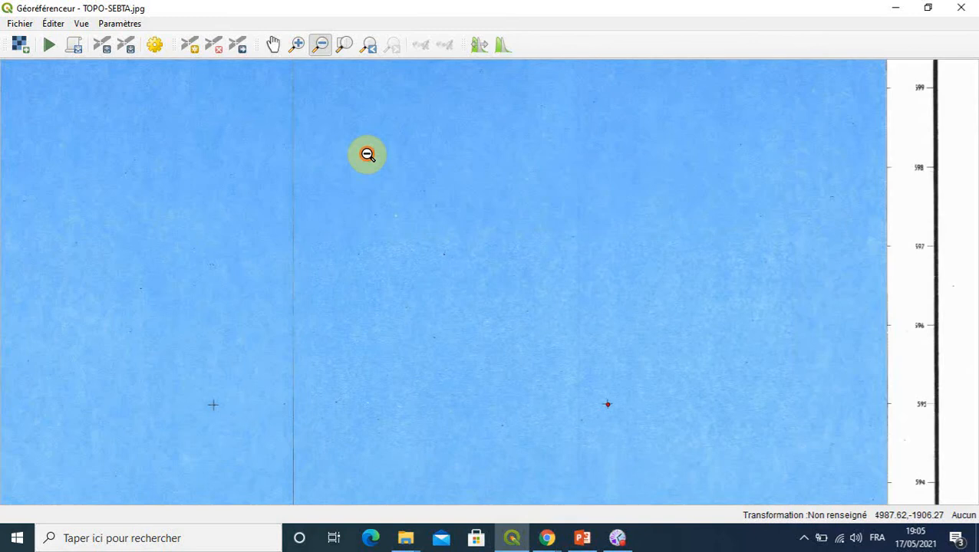
pyautogui.click(367, 155)
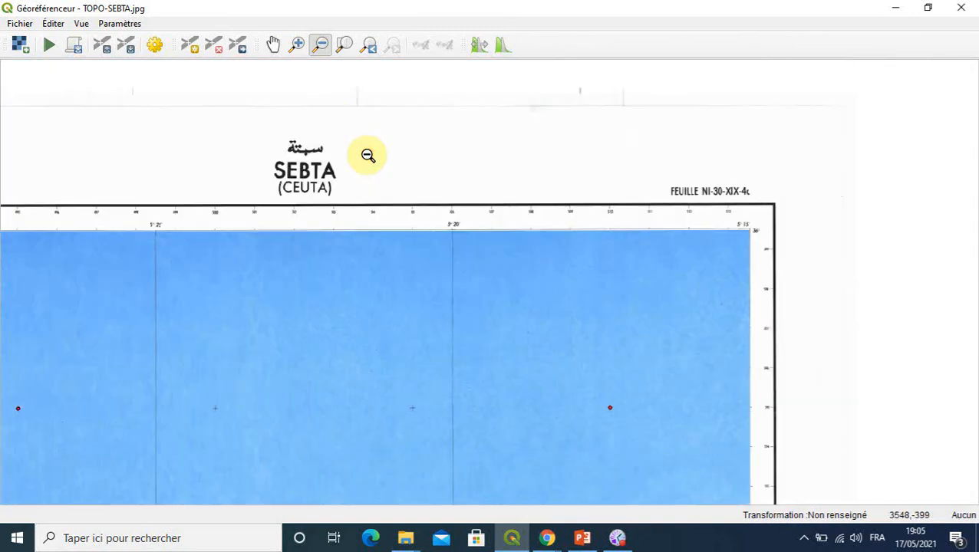
pyautogui.click(273, 46)
pyautogui.moveTo(533, 389); pyautogui.dragTo(561, 224)
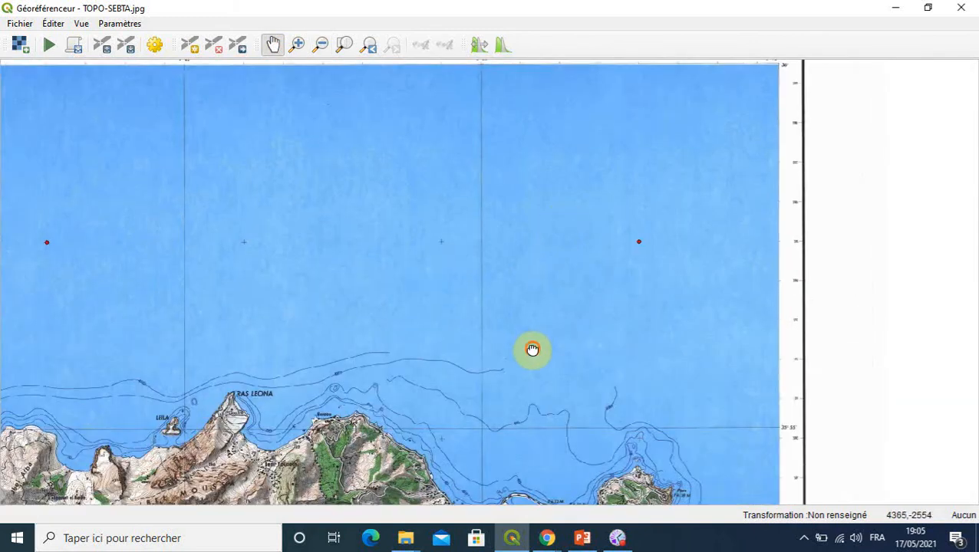
pyautogui.moveTo(531, 349); pyautogui.dragTo(523, 207)
pyautogui.moveTo(595, 414); pyautogui.dragTo(590, 323)
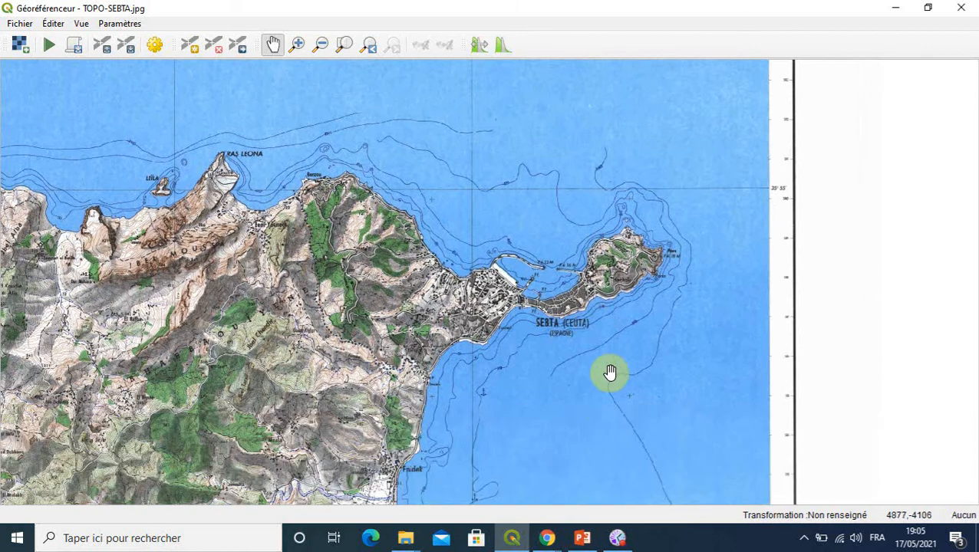
pyautogui.click(514, 271)
pyautogui.moveTo(567, 428); pyautogui.dragTo(567, 295)
pyautogui.moveTo(588, 364); pyautogui.dragTo(581, 225)
pyautogui.moveTo(661, 462); pyautogui.dragTo(638, 318)
pyautogui.moveTo(646, 430); pyautogui.dragTo(631, 243)
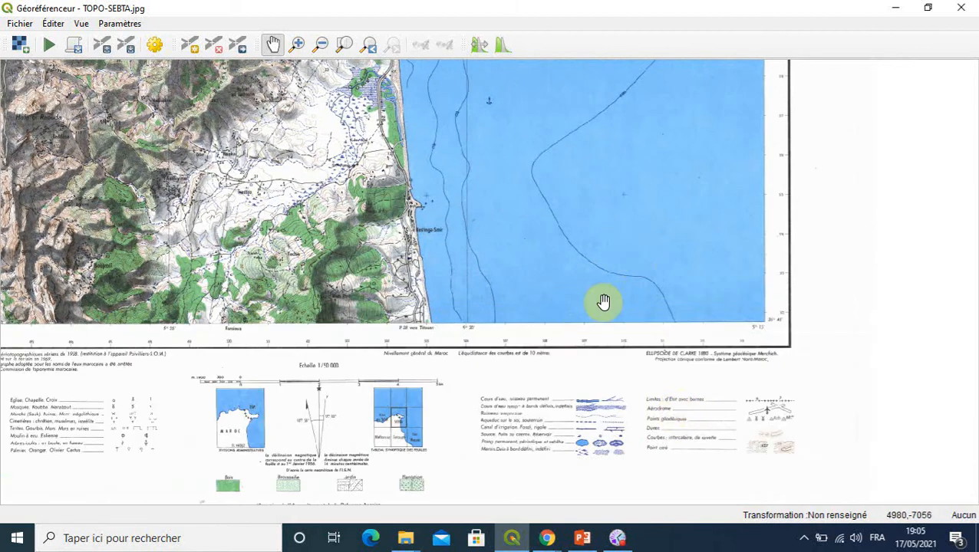
pyautogui.moveTo(602, 302); pyautogui.dragTo(602, 307)
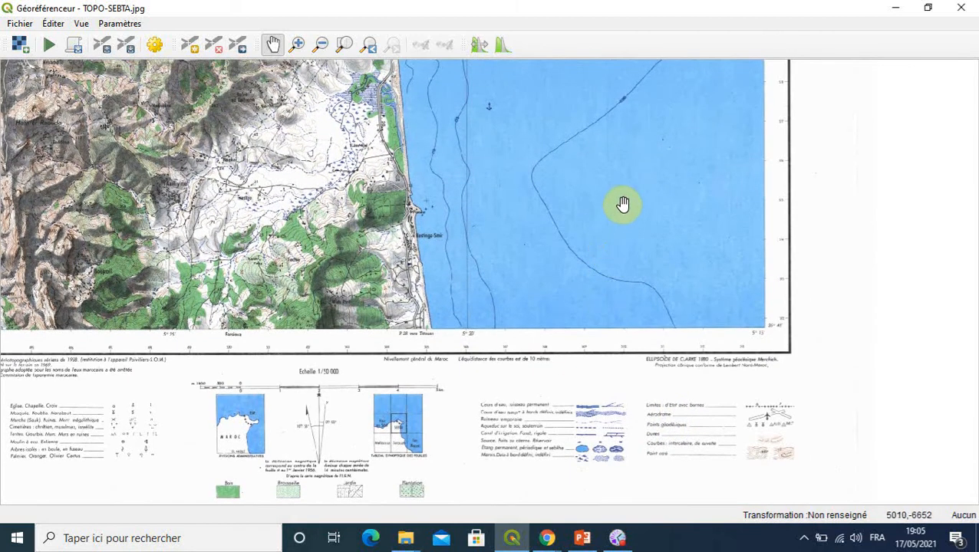
# Add a control point at the centre of the southeastern grid cross with coordinates X 510000 and Y 575000.
pyautogui.click(298, 44)
pyautogui.moveTo(618, 193); pyautogui.dragTo(644, 222)
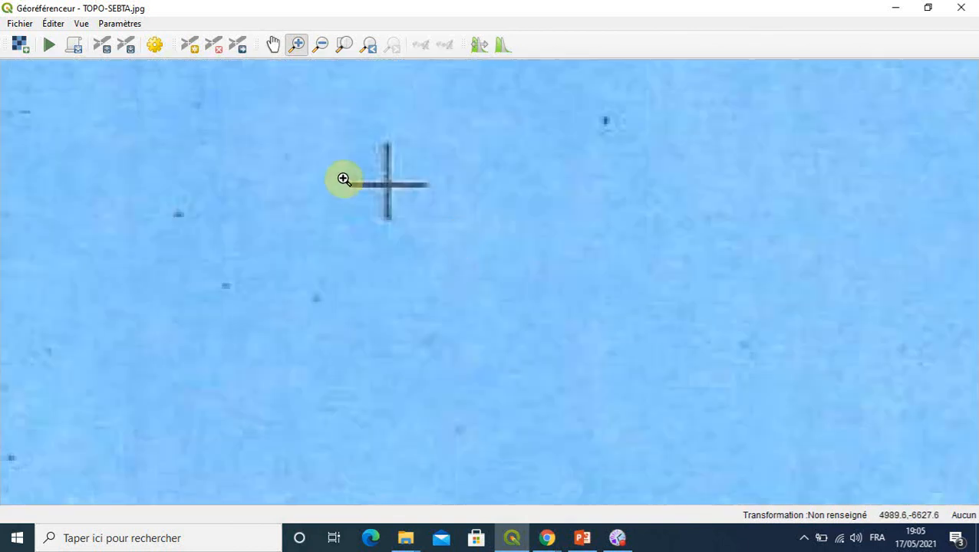
pyautogui.click(389, 182)
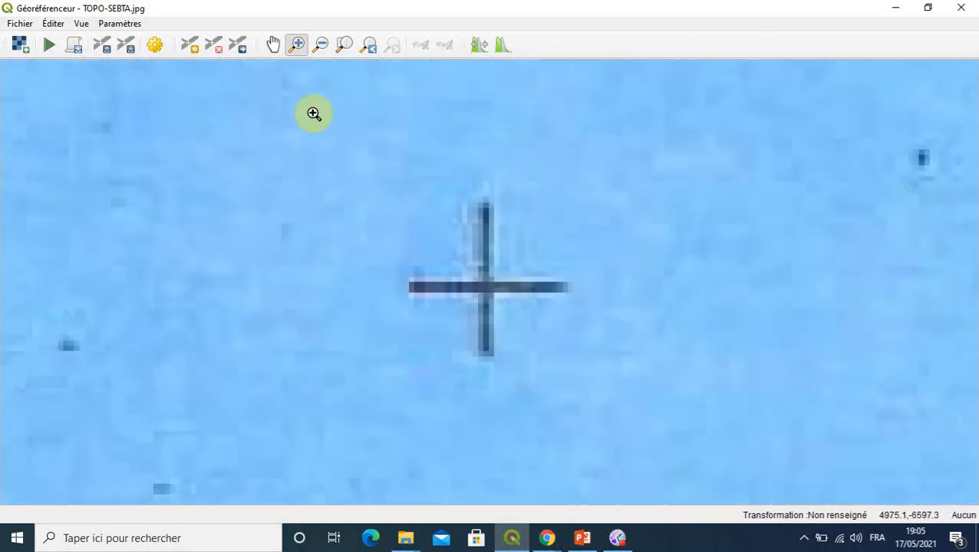
pyautogui.click(193, 51)
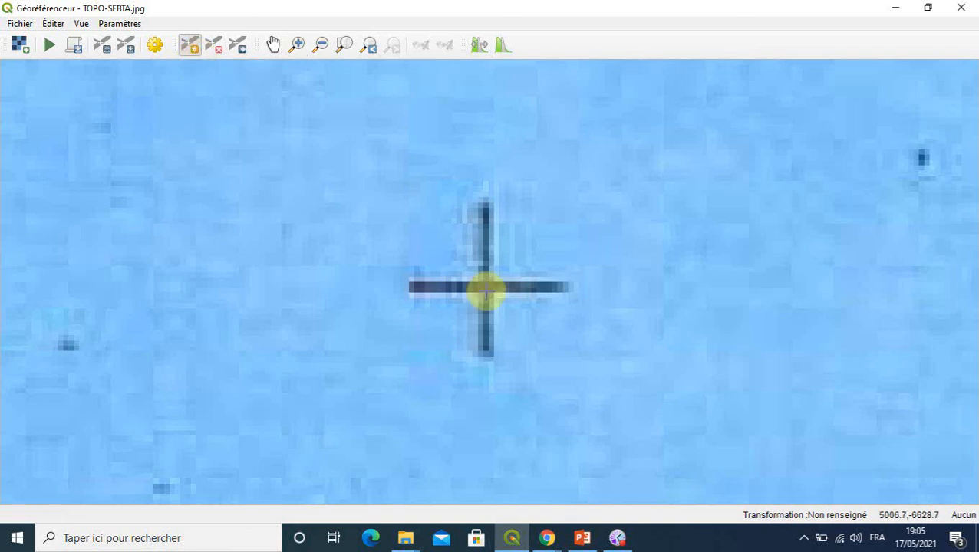
pyautogui.click(485, 291)
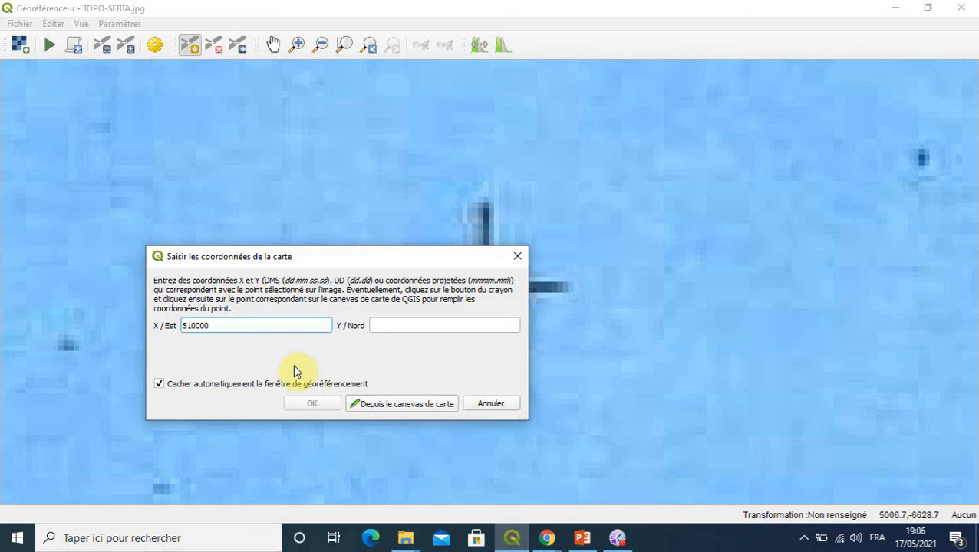
pyautogui.click(379, 328)
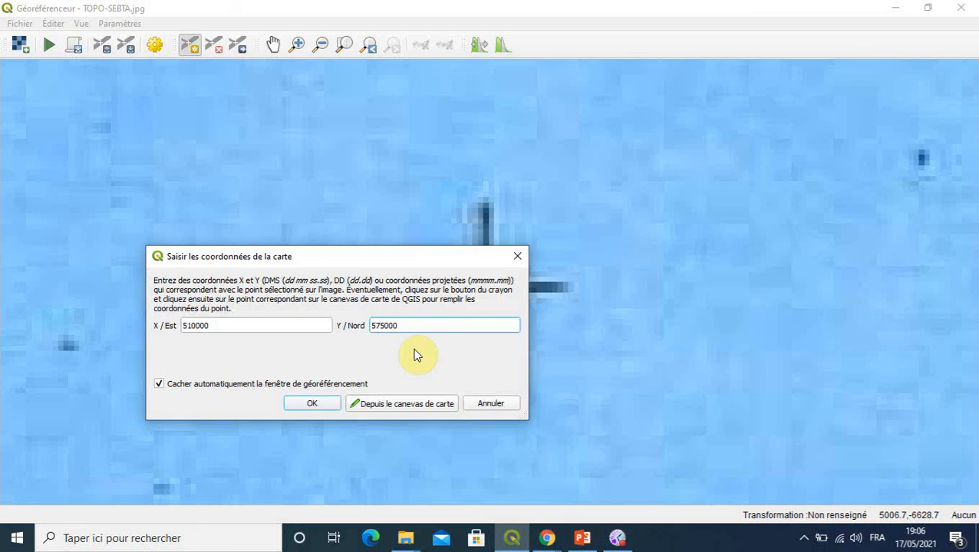
pyautogui.click(313, 404)
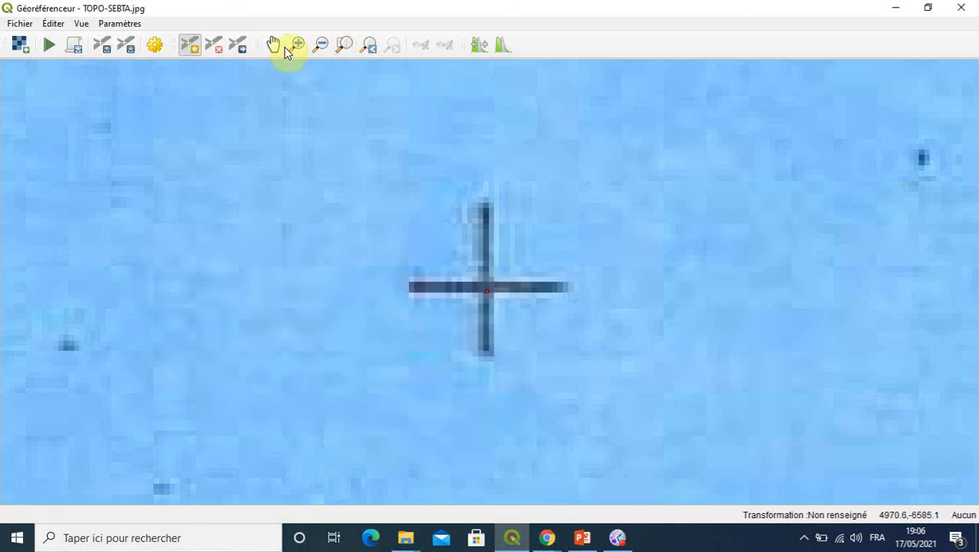
# Check the southeastern control point against the kilometre labels along the map's eastern and southern borders.
pyautogui.click(382, 220)
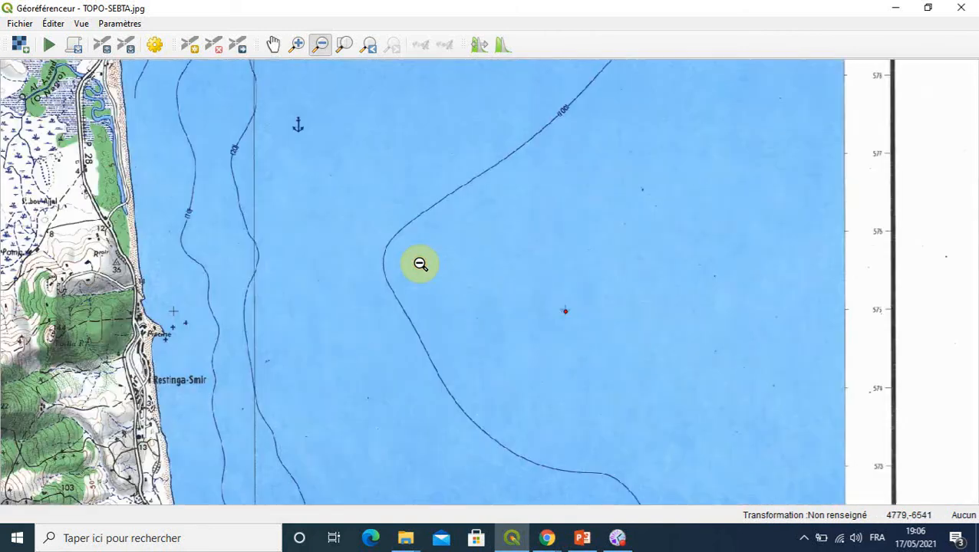
pyautogui.click(433, 271)
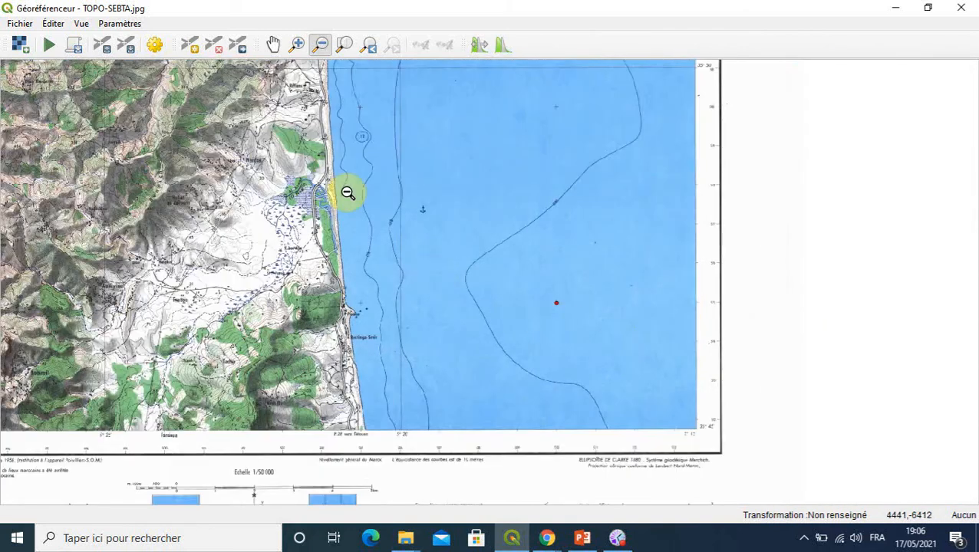
pyautogui.click(299, 44)
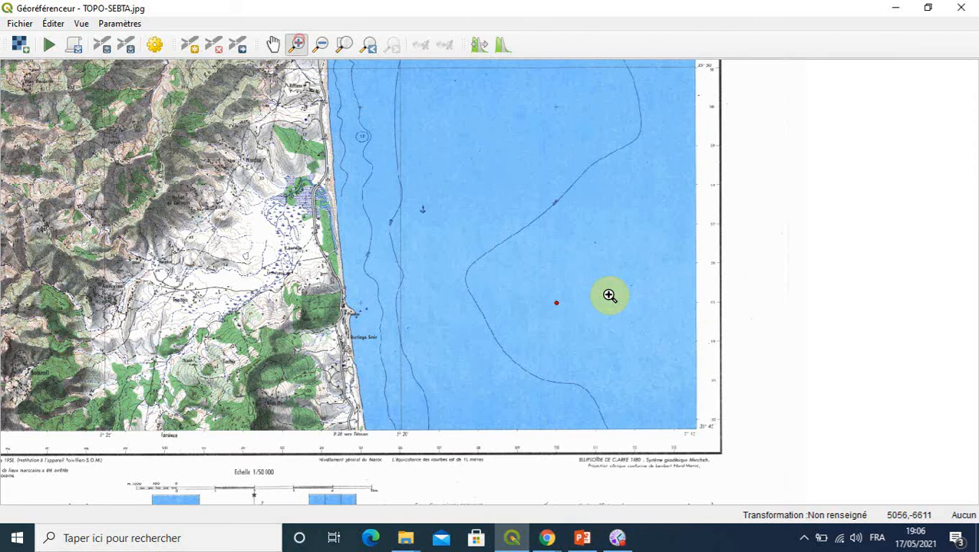
pyautogui.click(691, 302)
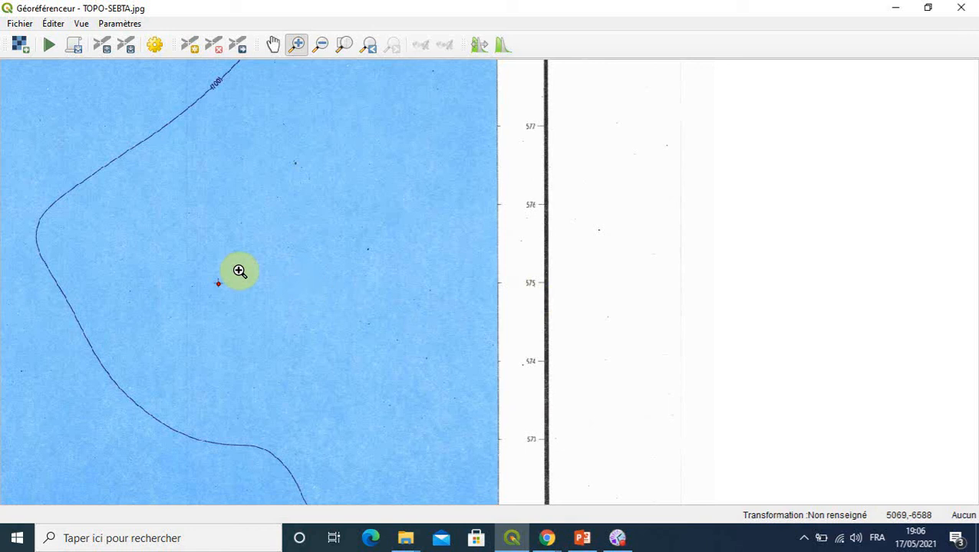
pyautogui.click(274, 48)
pyautogui.moveTo(342, 490); pyautogui.dragTo(369, 297)
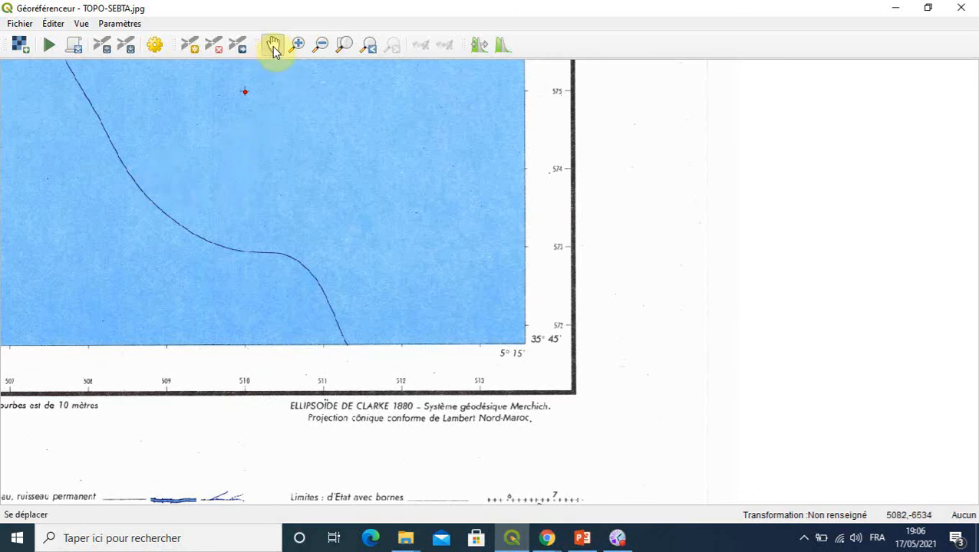
# Examine the kilometre grid labels around the map's southwest corner to find where easting 495 meets northing 575.
pyautogui.moveTo(176, 142); pyautogui.dragTo(590, 231)
pyautogui.moveTo(360, 237); pyautogui.dragTo(578, 243)
pyautogui.moveTo(211, 244); pyautogui.dragTo(522, 270)
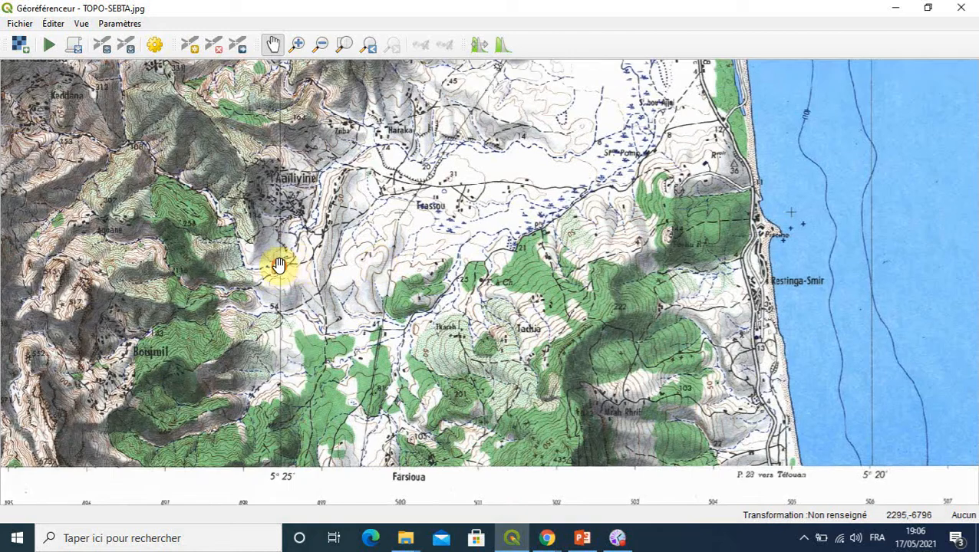
pyautogui.moveTo(278, 265); pyautogui.dragTo(559, 284)
pyautogui.moveTo(307, 273); pyautogui.dragTo(567, 294)
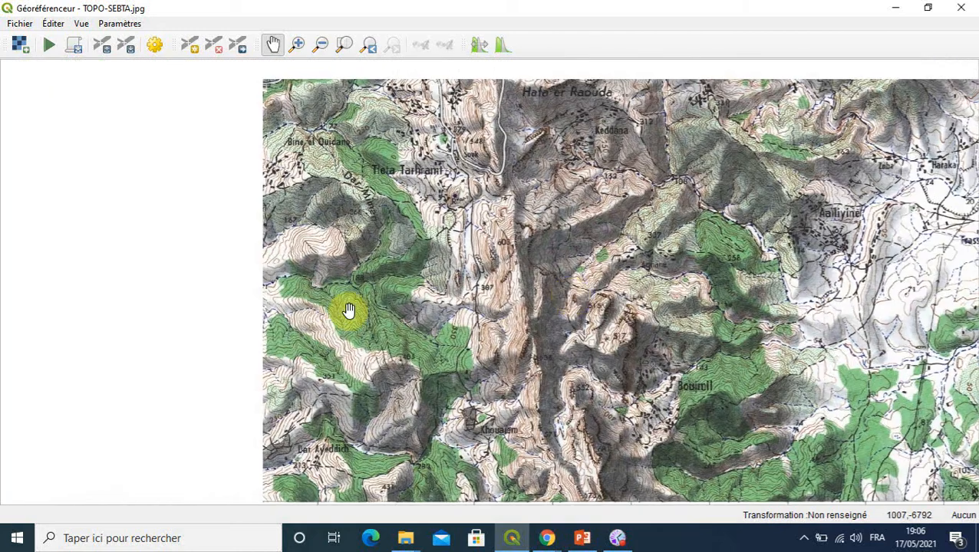
pyautogui.moveTo(322, 313); pyautogui.dragTo(317, 223)
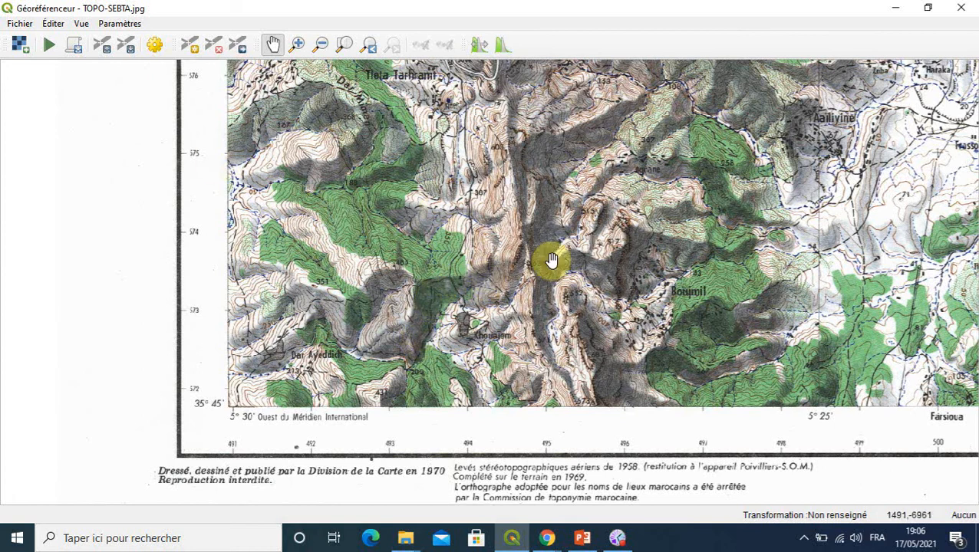
pyautogui.moveTo(551, 261); pyautogui.dragTo(438, 294)
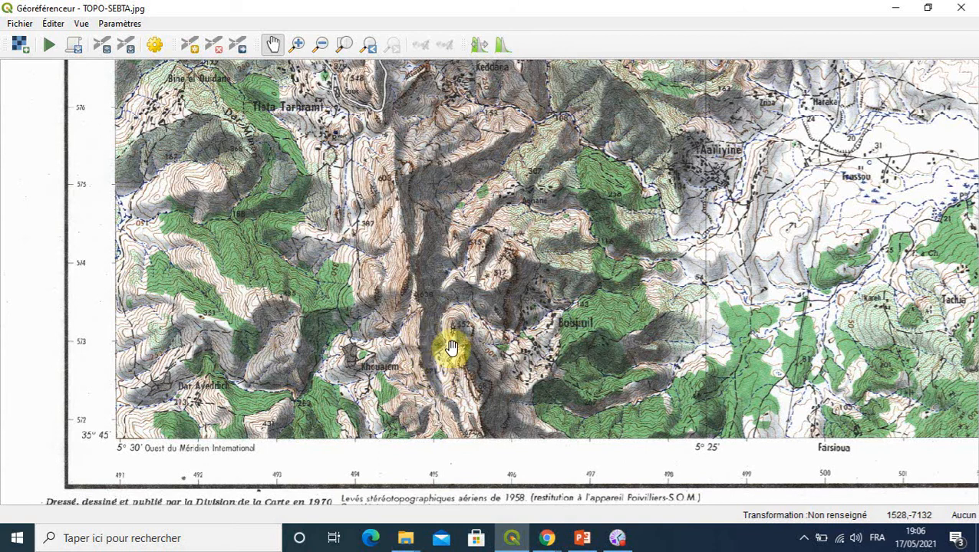
# Find the grid cross where easting 495 meets northing 575 in the shaded relief west of Agnane.
pyautogui.click(305, 46)
pyautogui.click(384, 272)
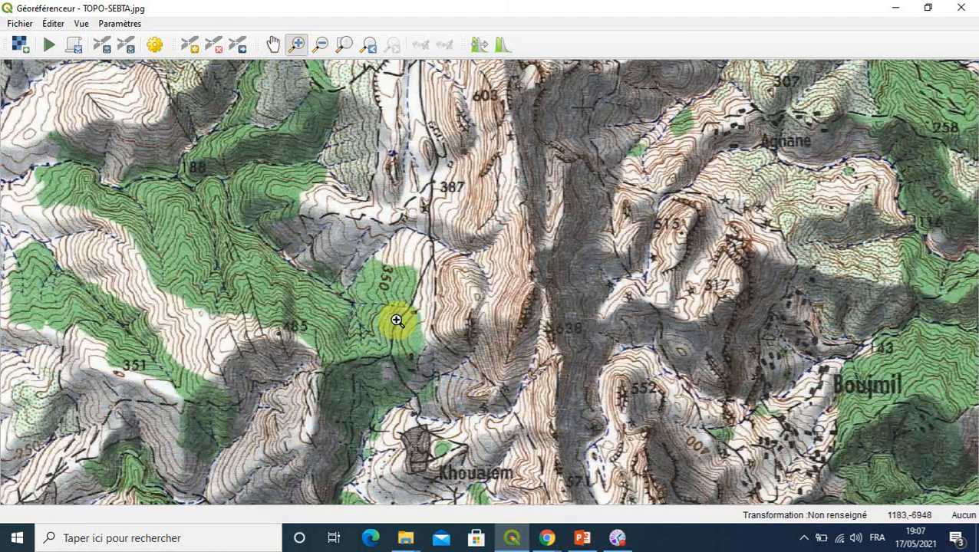
pyautogui.click(272, 46)
pyautogui.moveTo(405, 311); pyautogui.dragTo(414, 210)
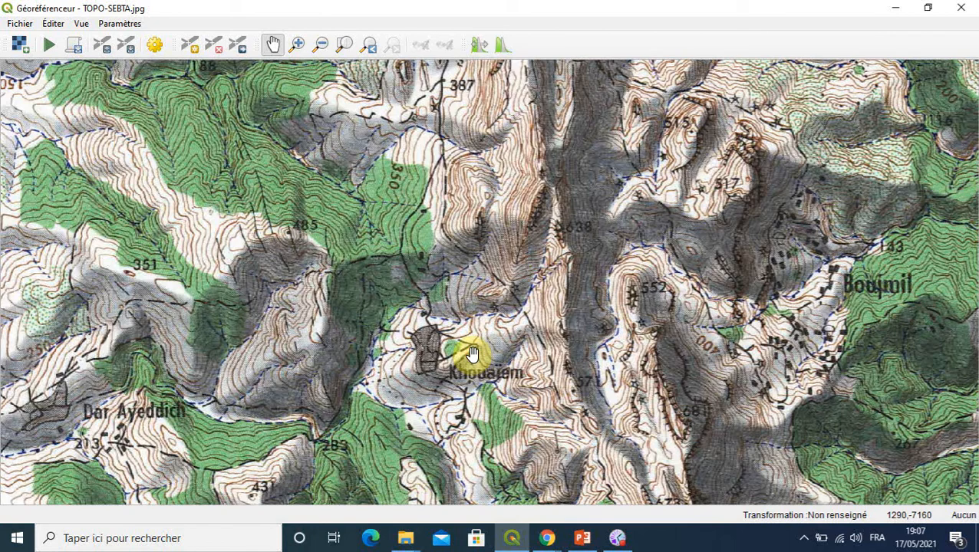
pyautogui.moveTo(472, 353); pyautogui.dragTo(448, 332)
pyautogui.moveTo(446, 284); pyautogui.dragTo(441, 324)
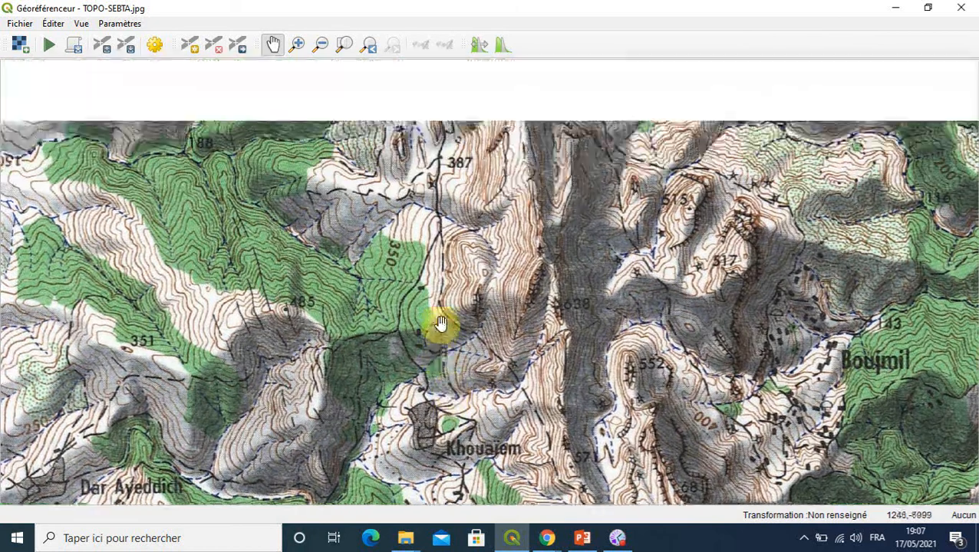
pyautogui.moveTo(432, 260); pyautogui.dragTo(426, 345)
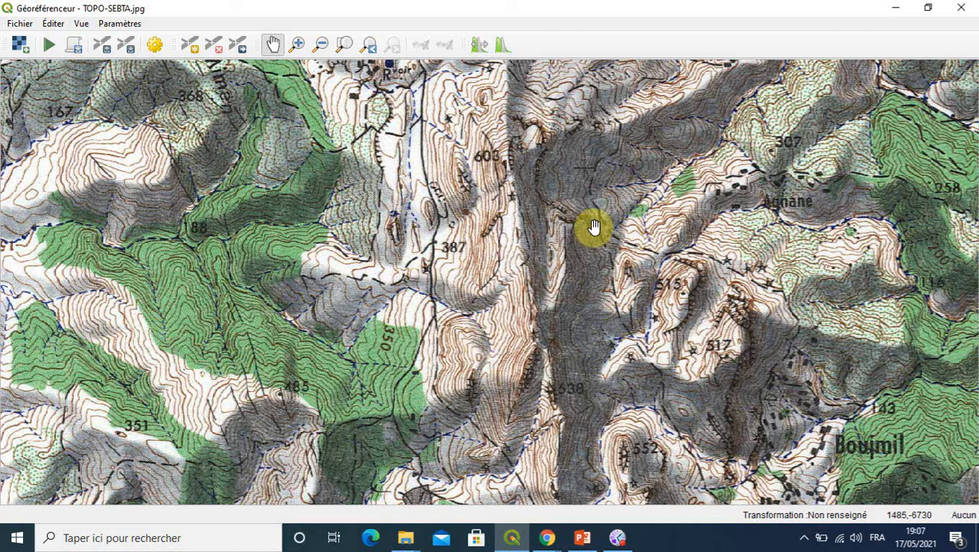
pyautogui.moveTo(594, 227); pyautogui.dragTo(433, 306)
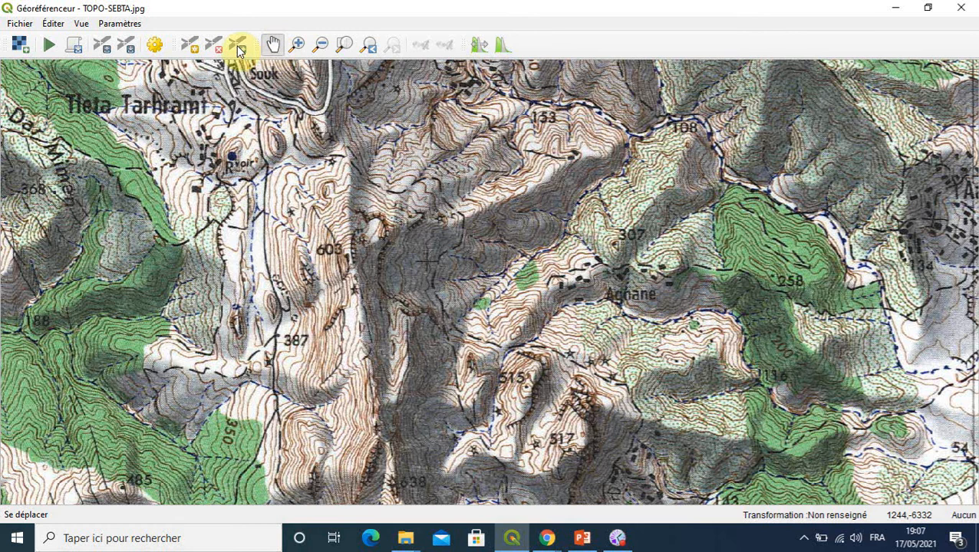
pyautogui.click(297, 44)
pyautogui.click(431, 273)
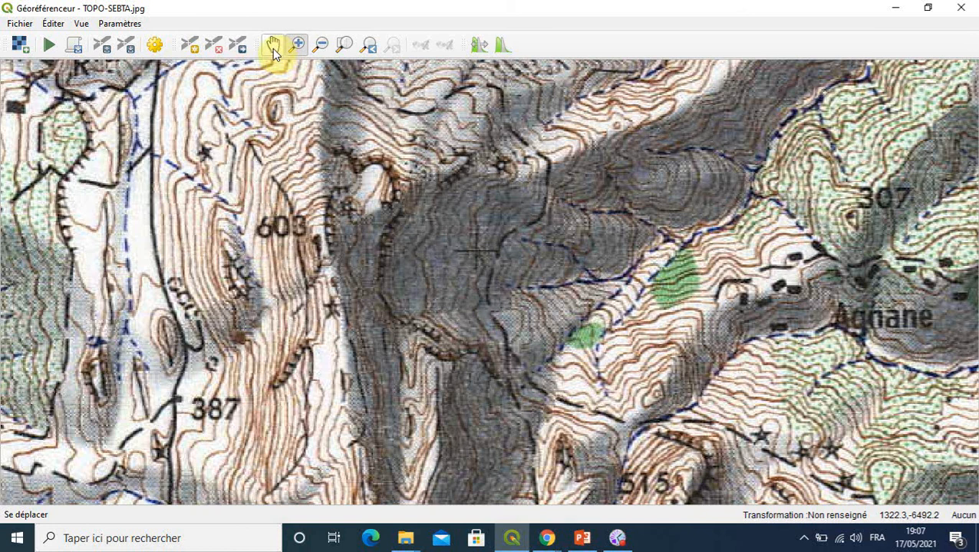
pyautogui.click(495, 293)
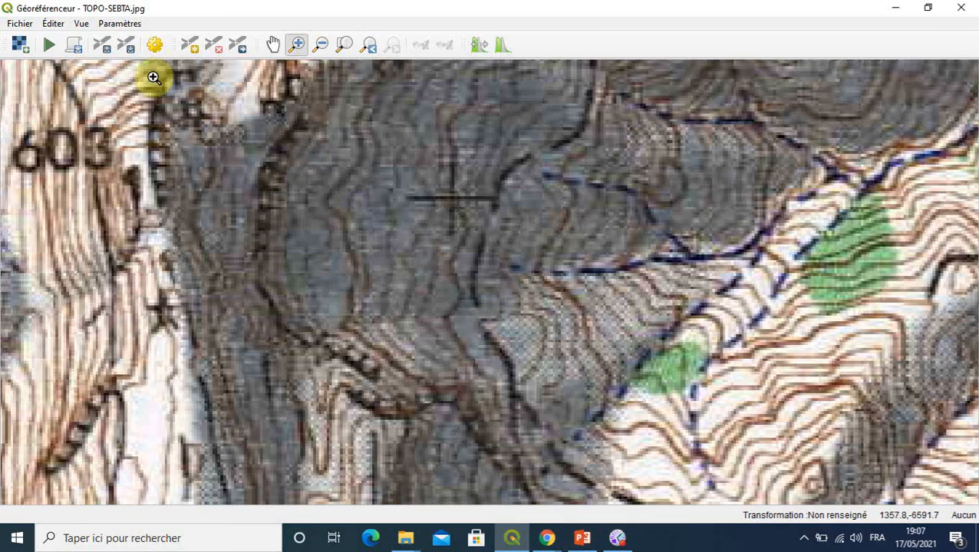
# Add a control point at the centre of the southwestern grid cross with coordinates X 495000 and Y 575000.
pyautogui.click(186, 47)
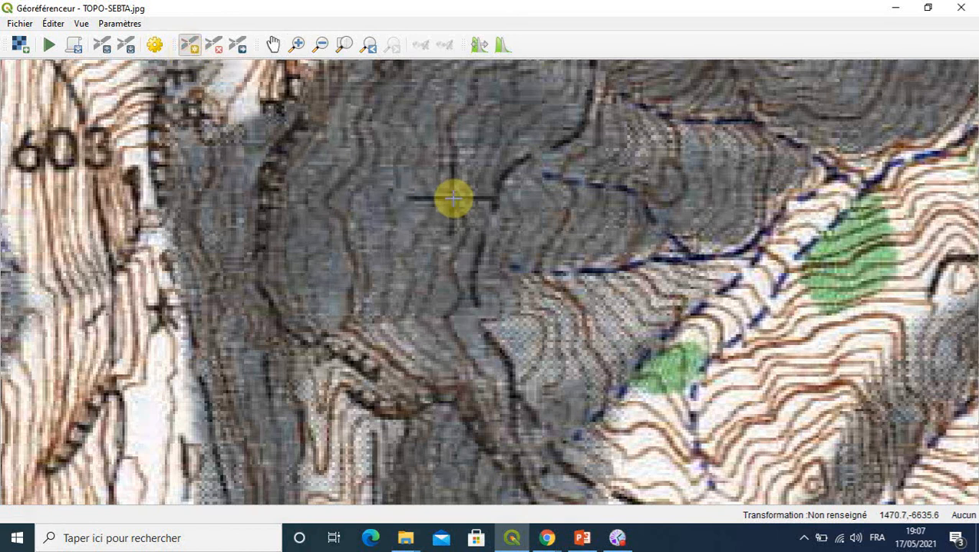
pyautogui.click(459, 199)
pyautogui.click(213, 324)
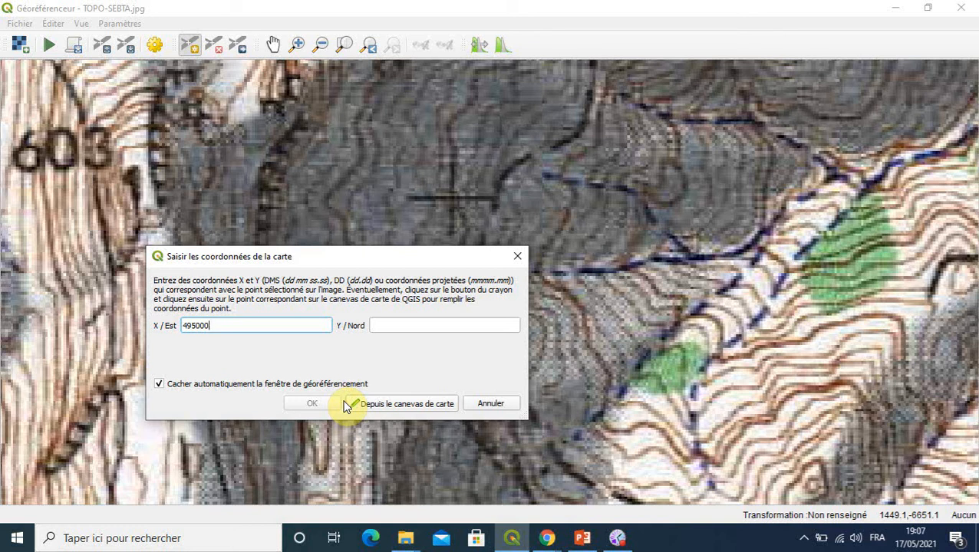
pyautogui.click(381, 322)
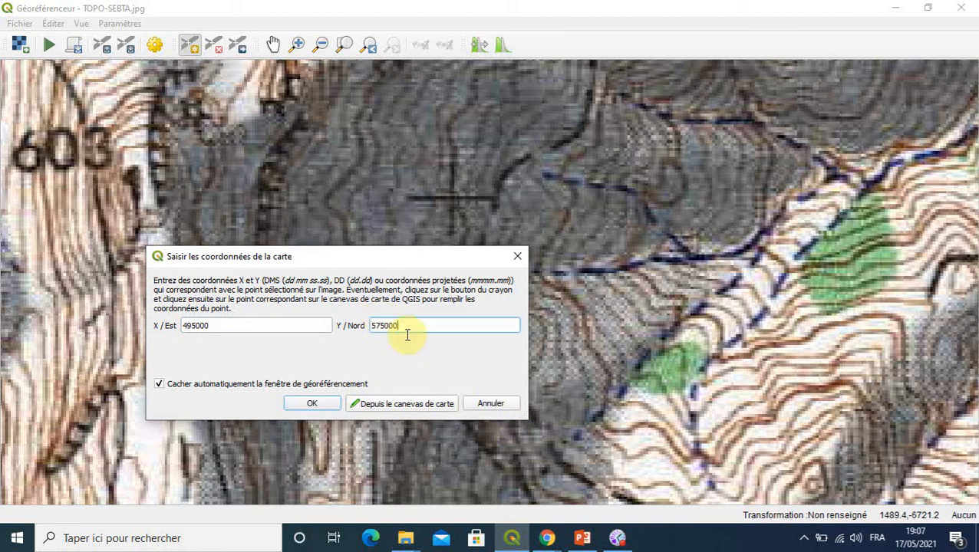
pyautogui.click(307, 404)
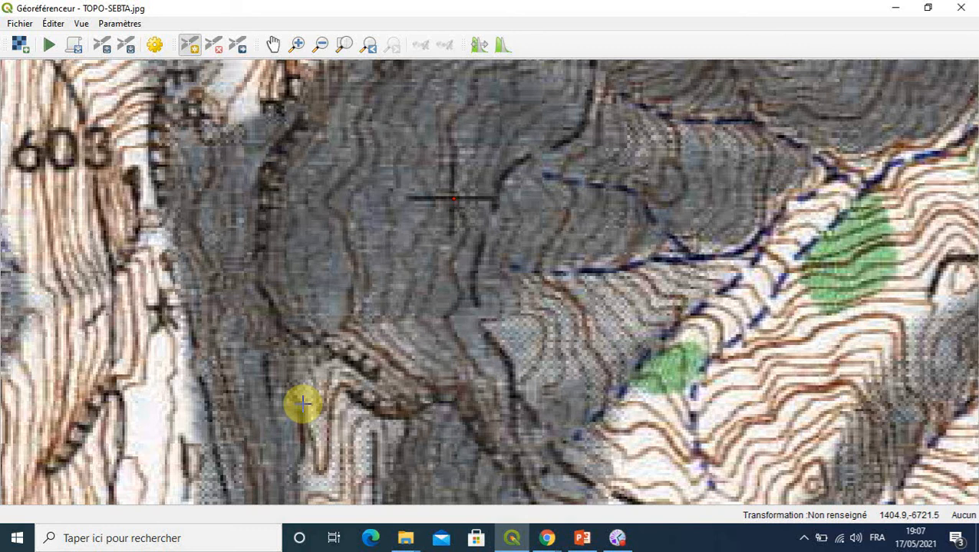
# Check the placement of all four control points across the whole map sheet.
pyautogui.click(321, 48)
pyautogui.click(474, 363)
pyautogui.click(475, 361)
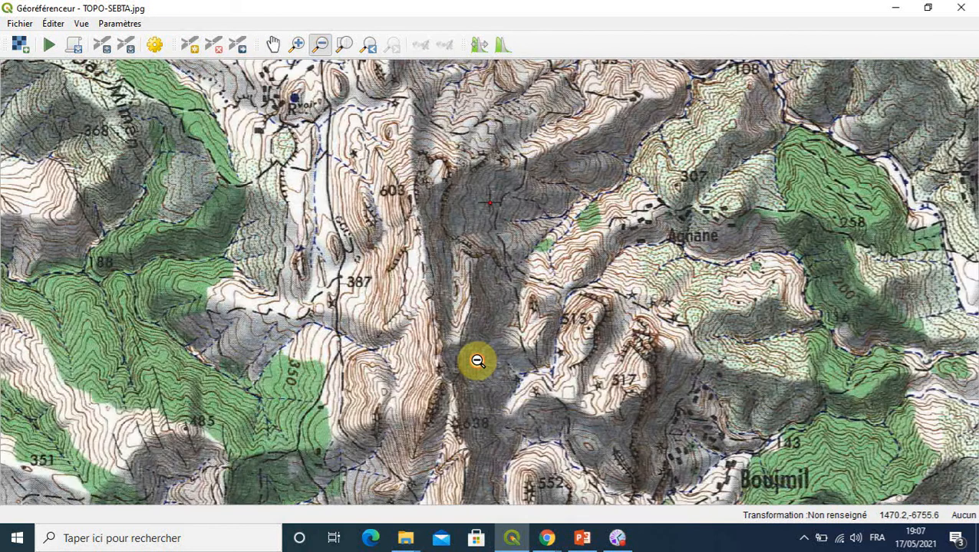
pyautogui.click(477, 361)
pyautogui.click(477, 360)
pyautogui.click(478, 361)
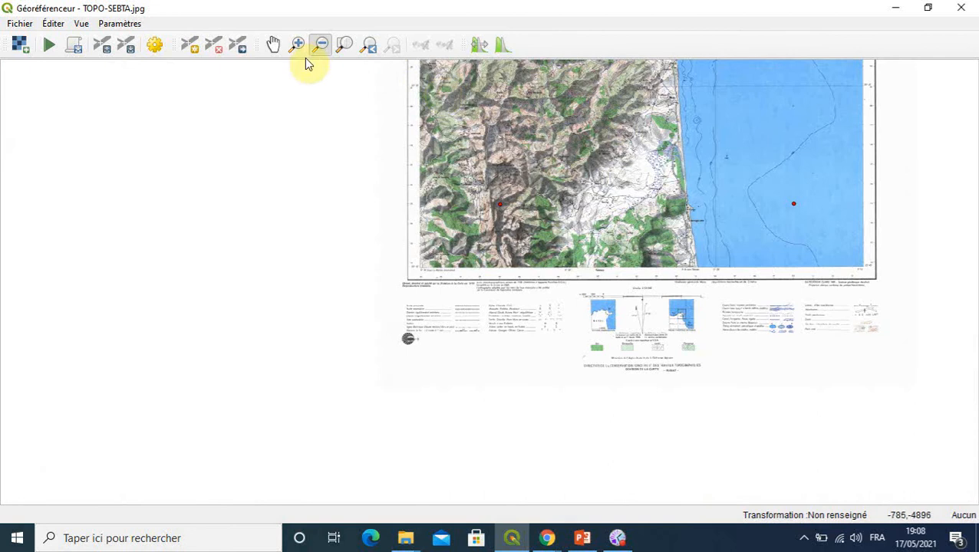
pyautogui.click(274, 44)
pyautogui.moveTo(574, 152); pyautogui.dragTo(520, 321)
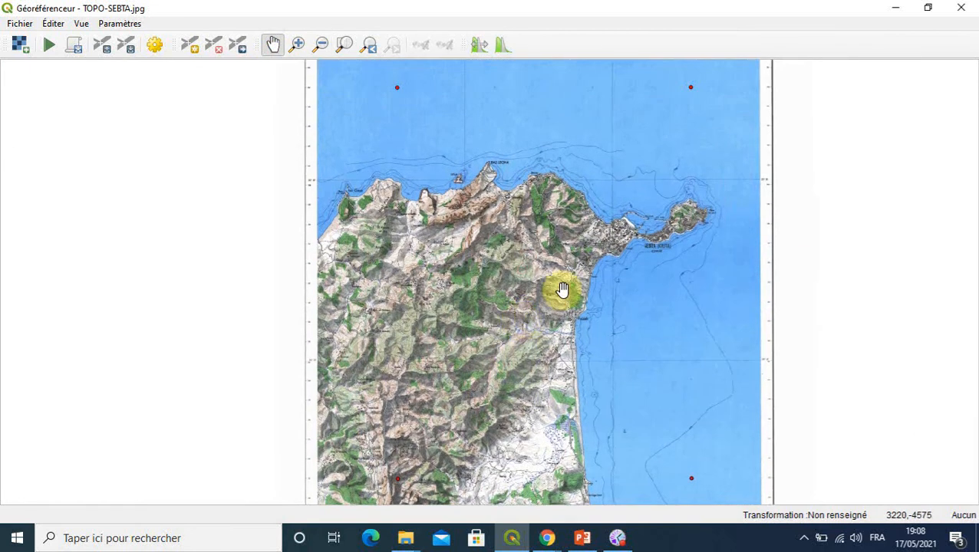
pyautogui.moveTo(555, 352); pyautogui.dragTo(543, 382)
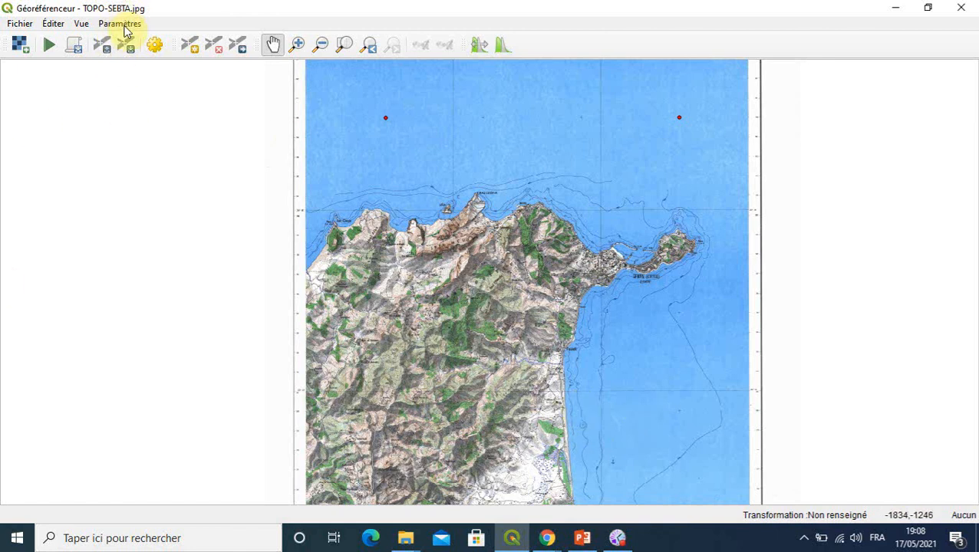
# Open the transformation settings and review the available transformation types, keeping Helmert.
pyautogui.click(123, 25)
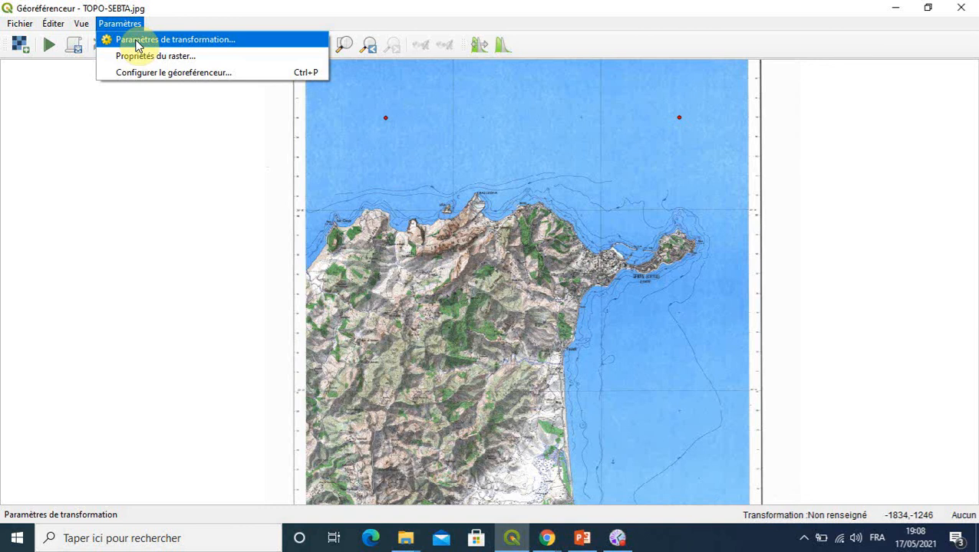
pyautogui.click(136, 43)
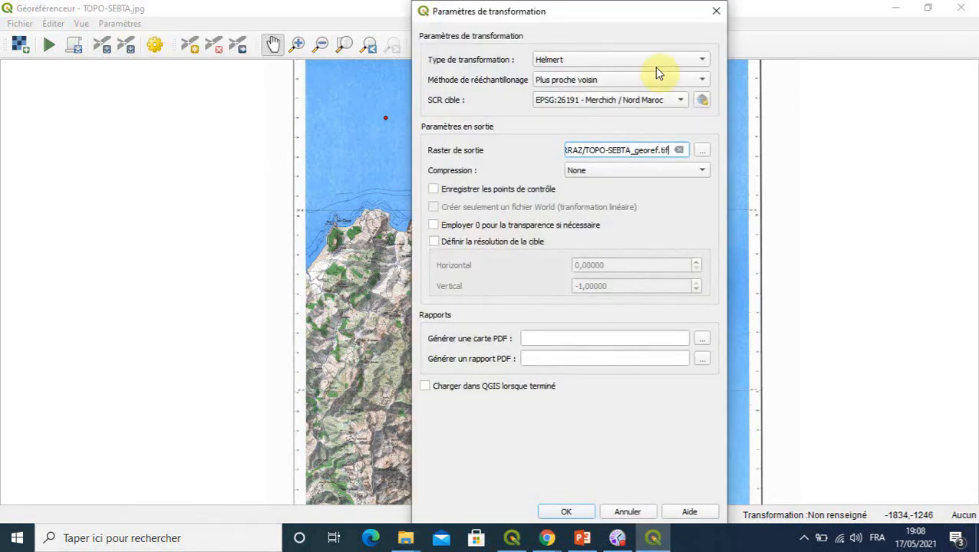
pyautogui.click(703, 62)
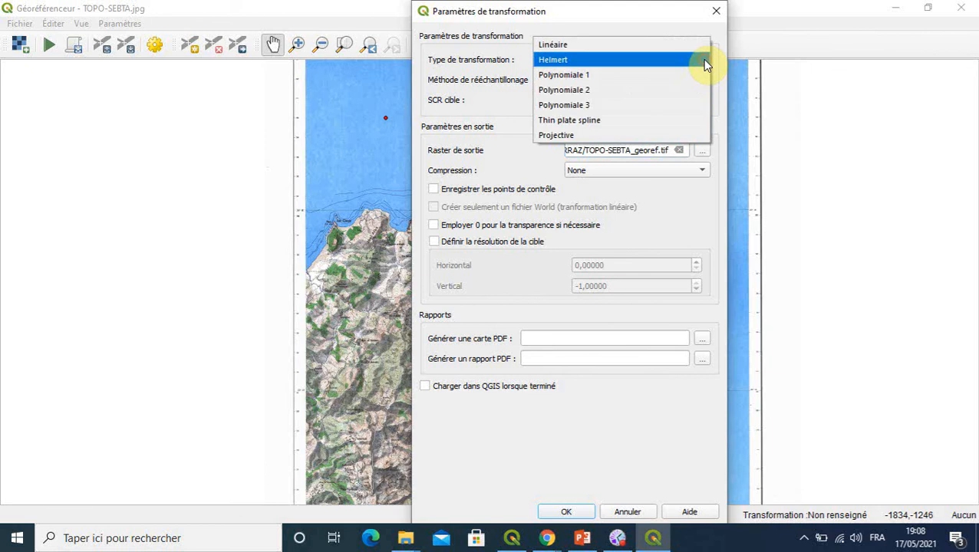
pyautogui.click(756, 47)
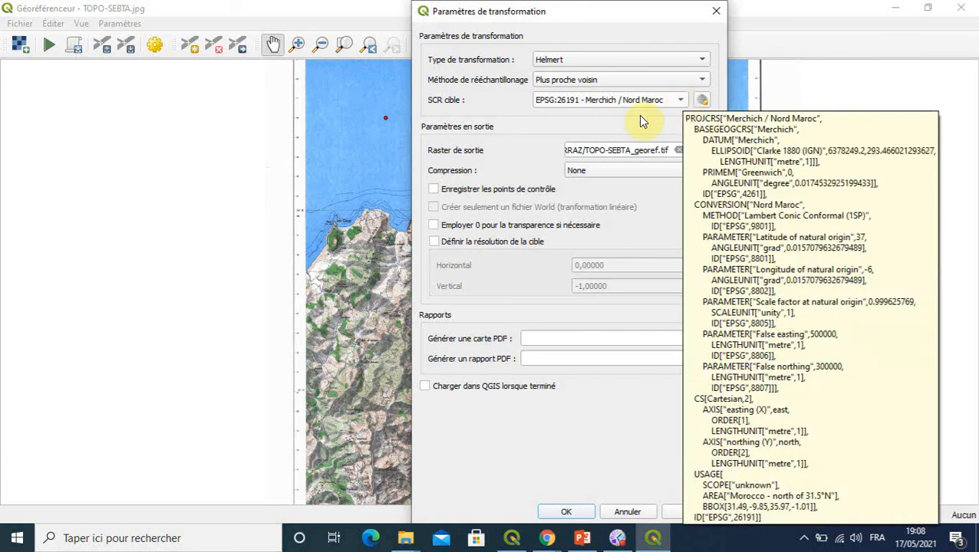
# Check the Merchich / Nord Maroc (EPSG:26191) entry in the target coordinate system selector and leave without changes.
pyautogui.click(701, 102)
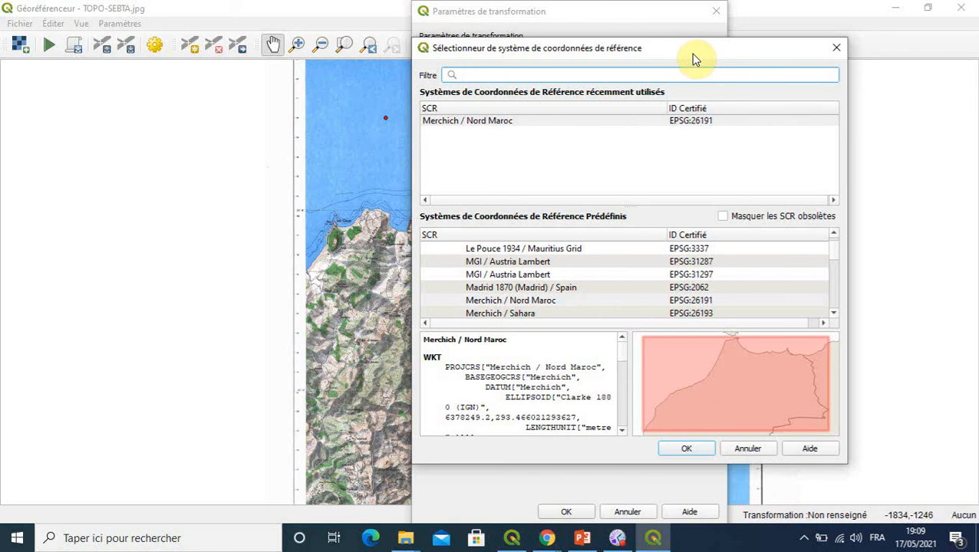
pyautogui.moveTo(690, 51); pyautogui.dragTo(730, 157)
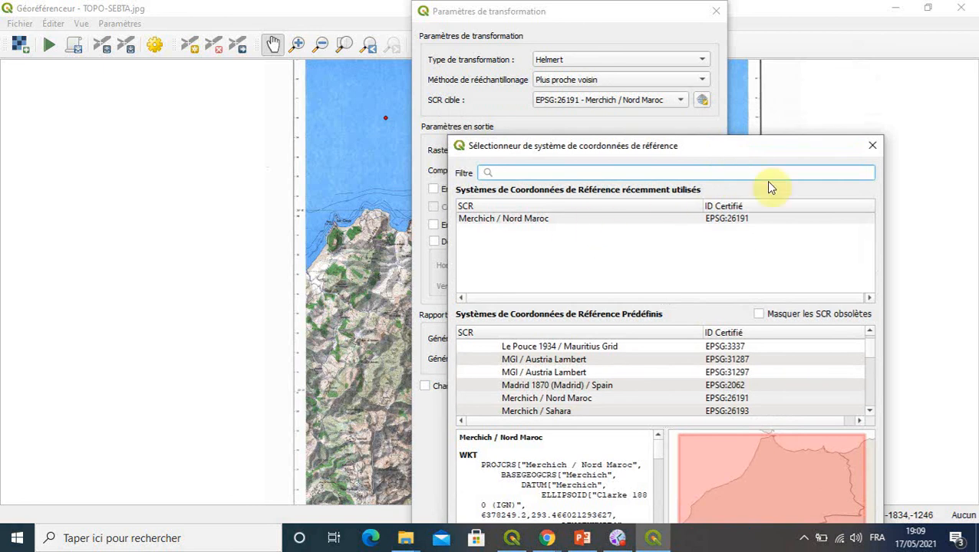
pyautogui.click(510, 219)
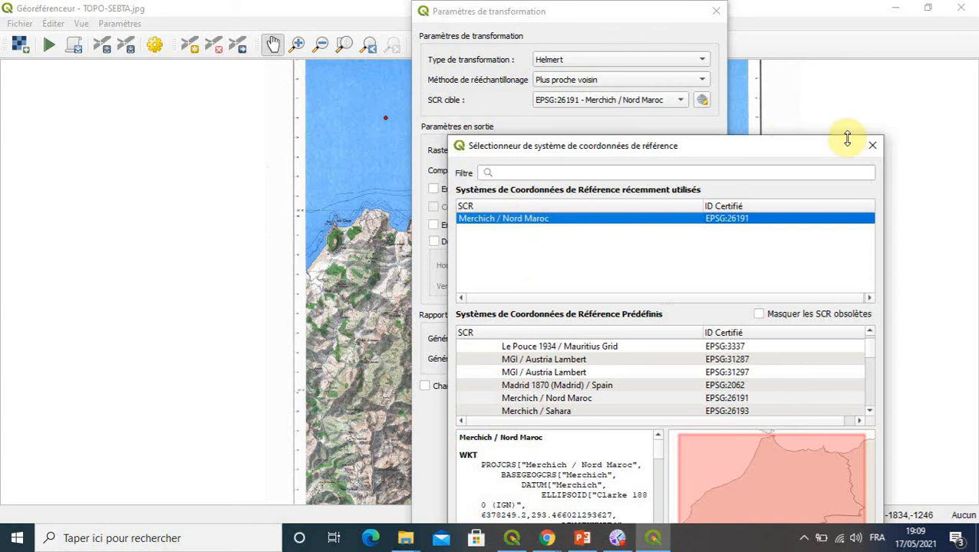
pyautogui.click(871, 146)
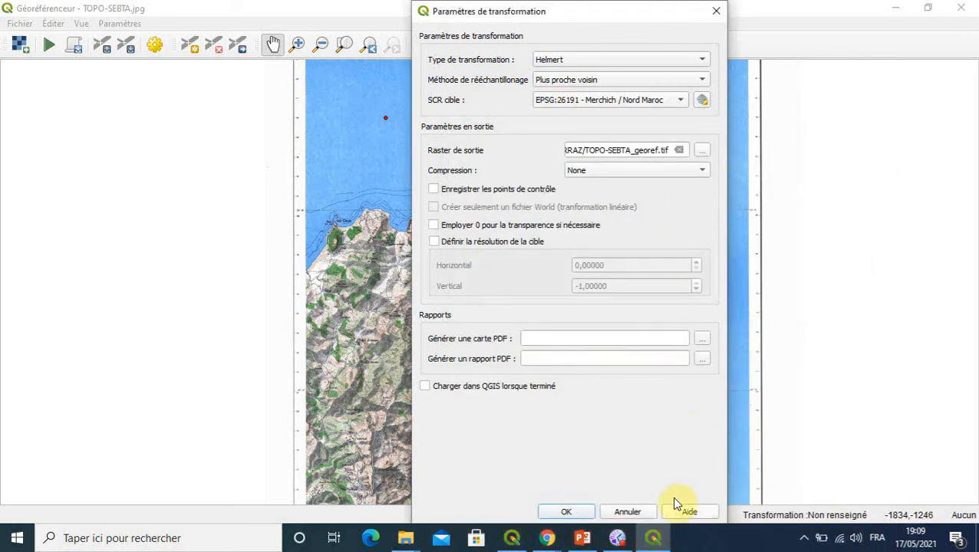
# Set the output raster file name to TOPO-SEBTA_georef1 in TIF format and run the georeferencing with the accepted settings.
pyautogui.click(699, 153)
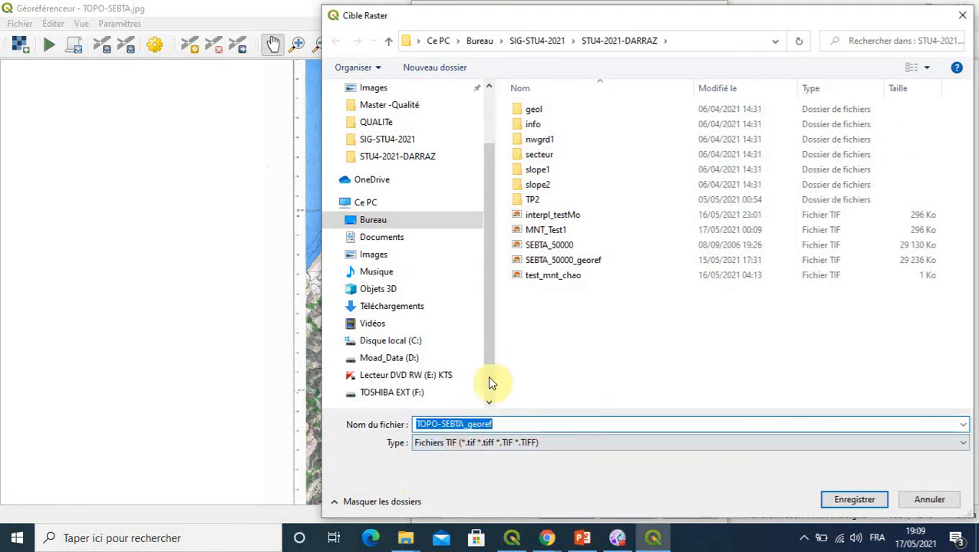
pyautogui.moveTo(586, 55); pyautogui.dragTo(586, 52)
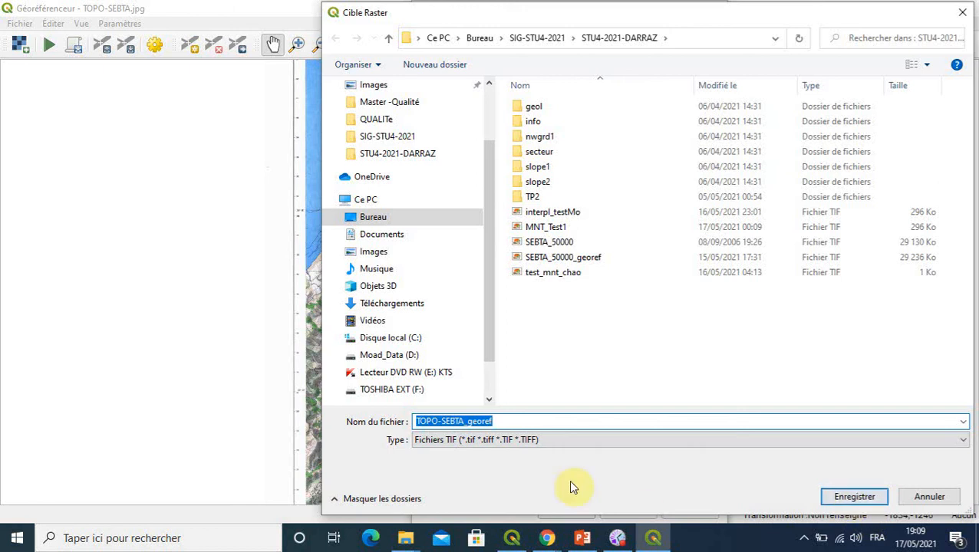
pyautogui.click(503, 422)
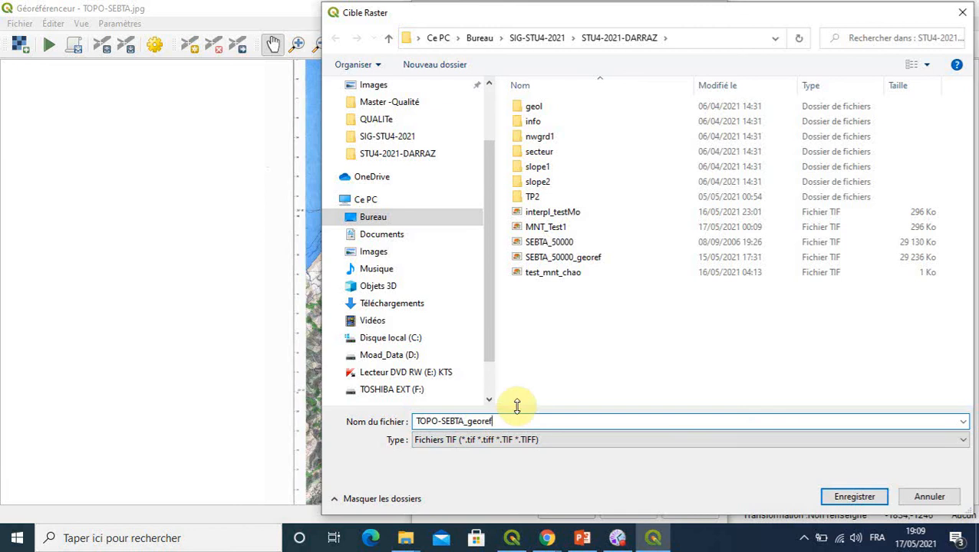
pyautogui.write('1')
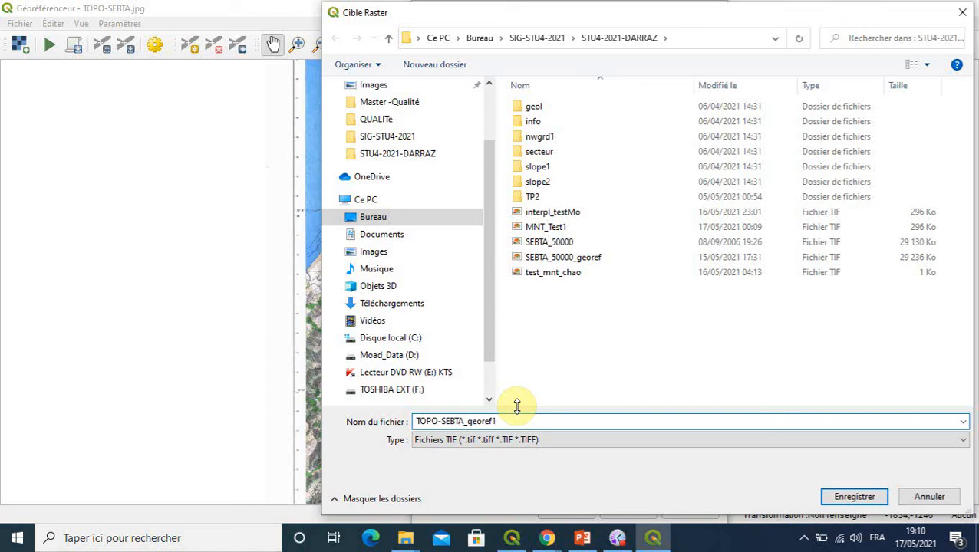
pyautogui.click(849, 499)
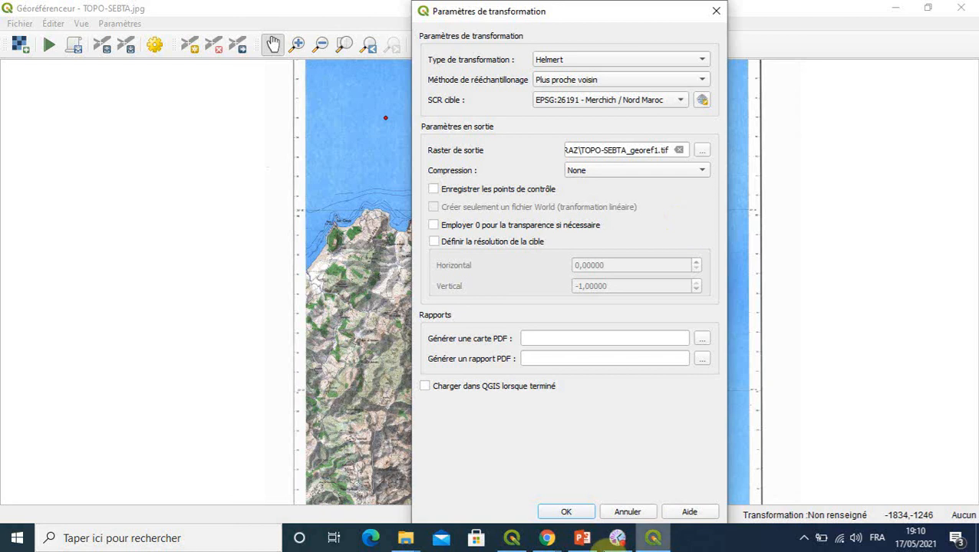
pyautogui.click(570, 514)
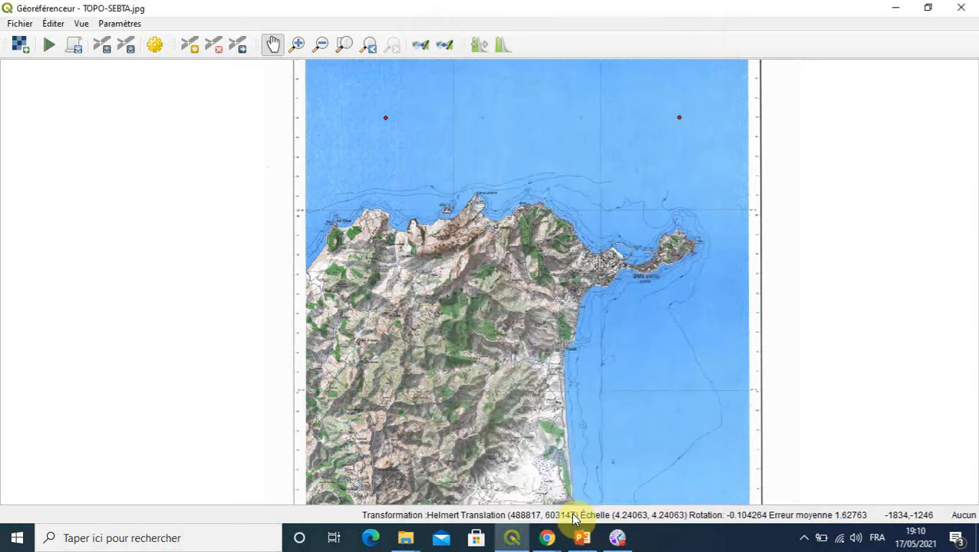
pyautogui.click(48, 48)
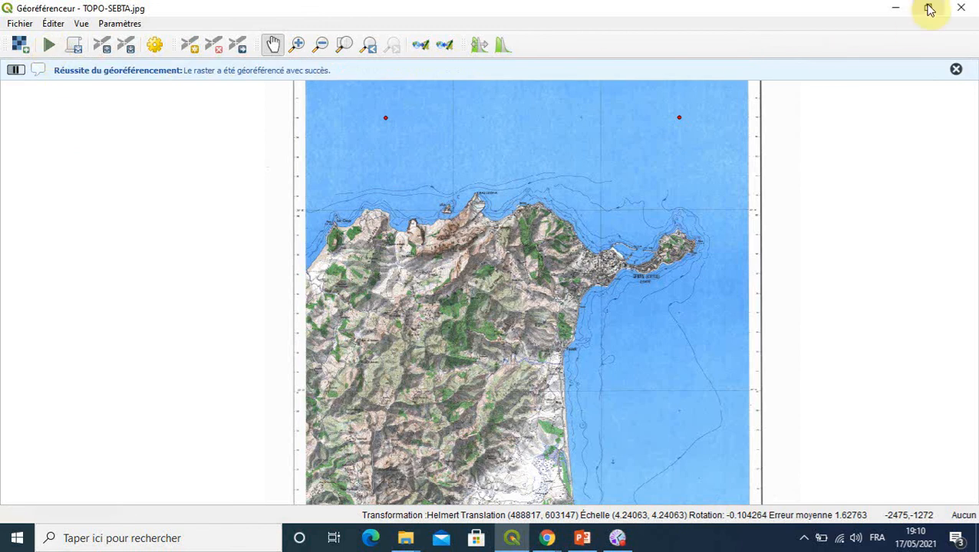
# Reduce the georeferencer window from full screen and close it, saving the control points.
pyautogui.click(9, 9)
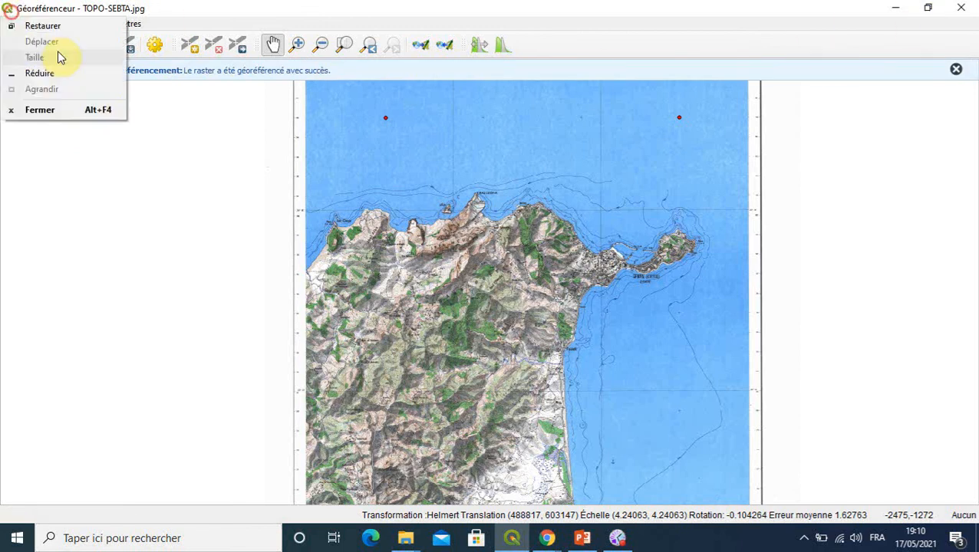
pyautogui.click(930, 8)
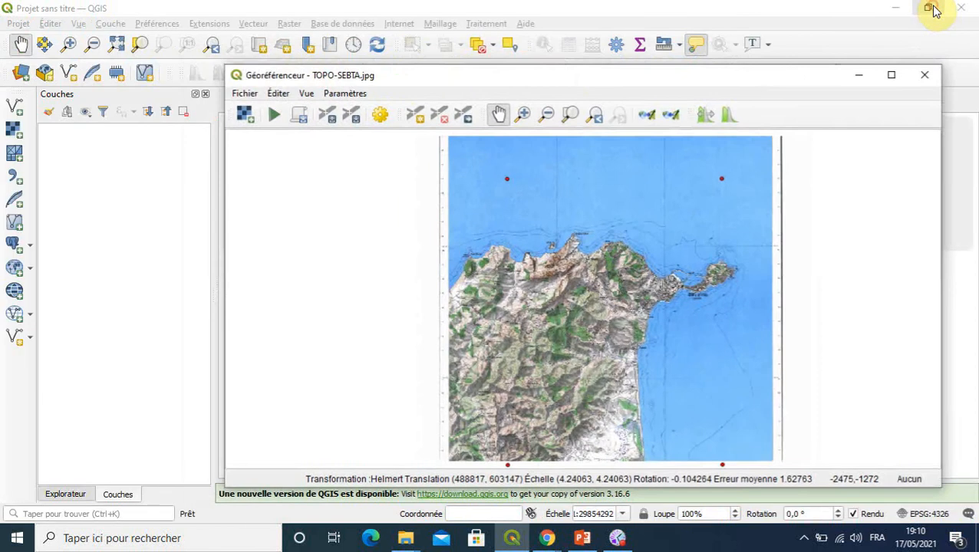
pyautogui.moveTo(596, 80); pyautogui.dragTo(499, 150)
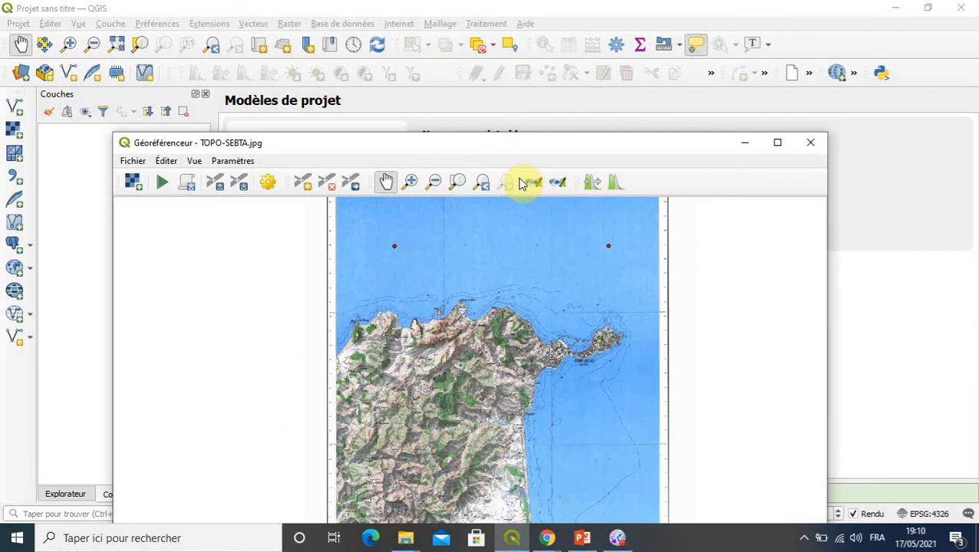
pyautogui.click(814, 150)
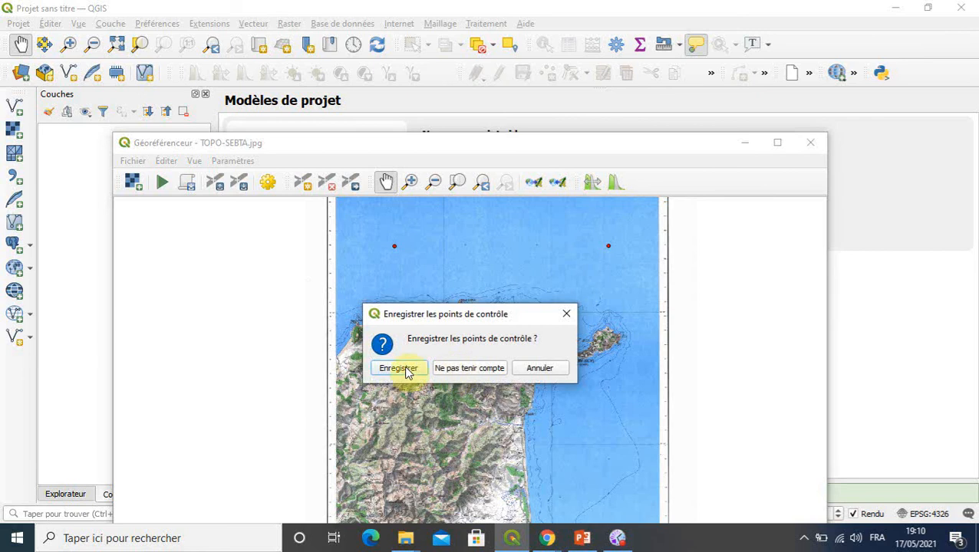
pyautogui.click(397, 369)
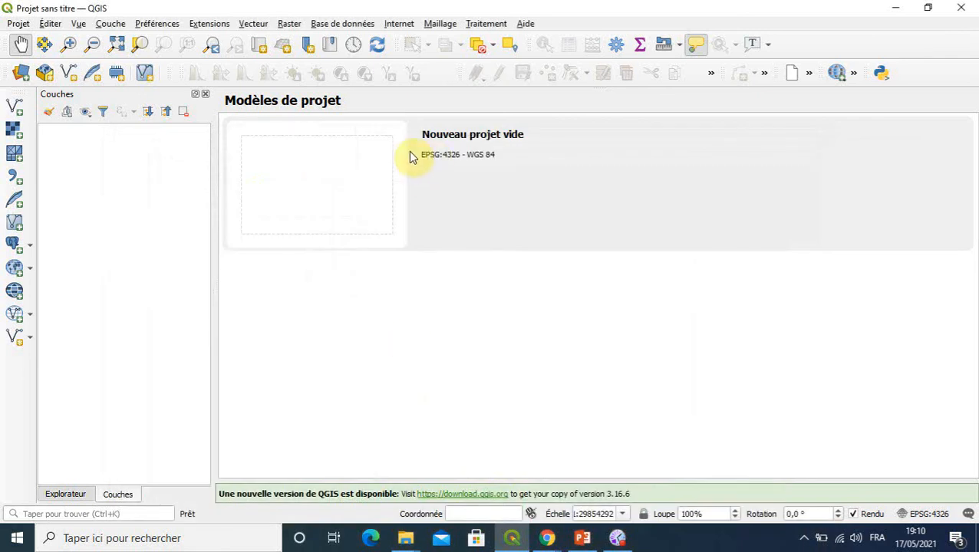
# Create a new empty project and add the georeferenced raster TOPO-SEBTA_georef1 to it as a raster layer.
pyautogui.doubleClick(411, 155)
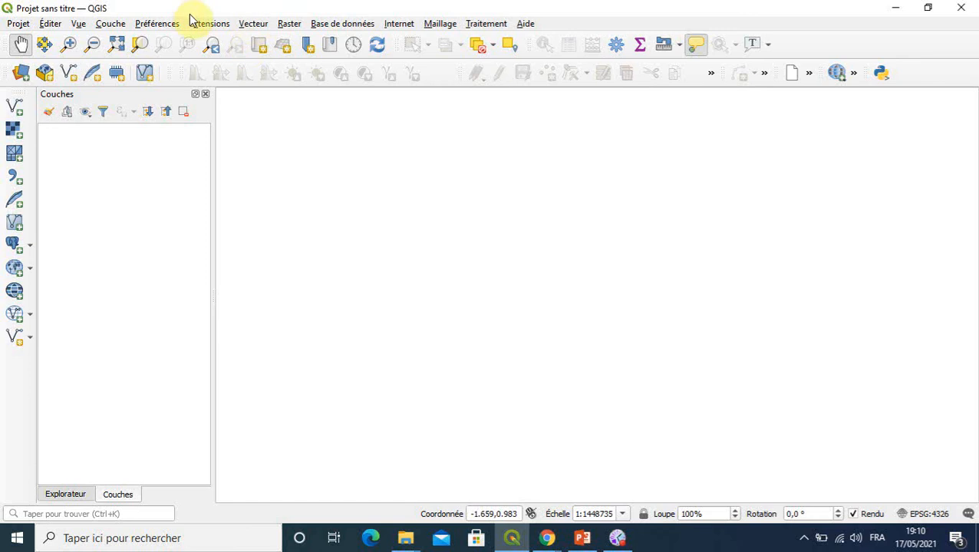
pyautogui.click(111, 26)
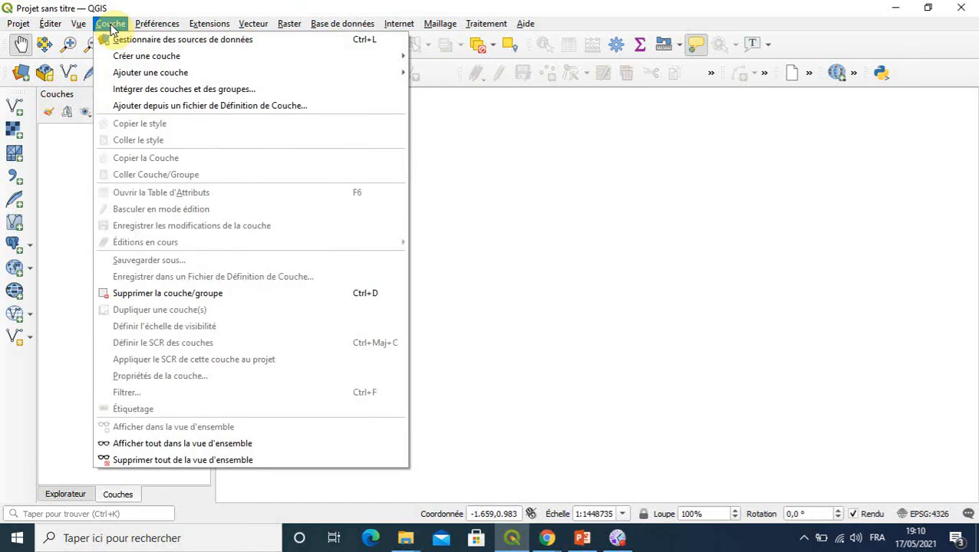
pyautogui.moveTo(164, 73)
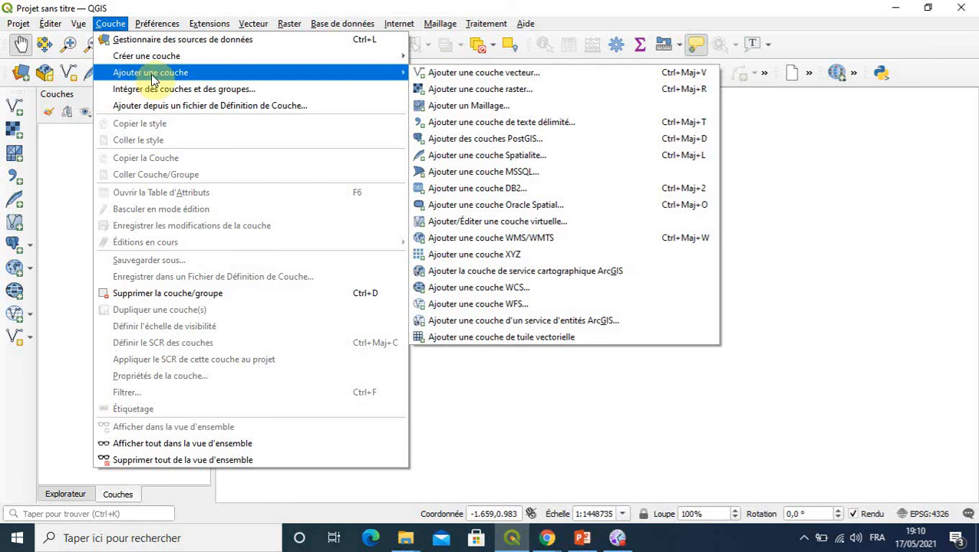
pyautogui.click(500, 91)
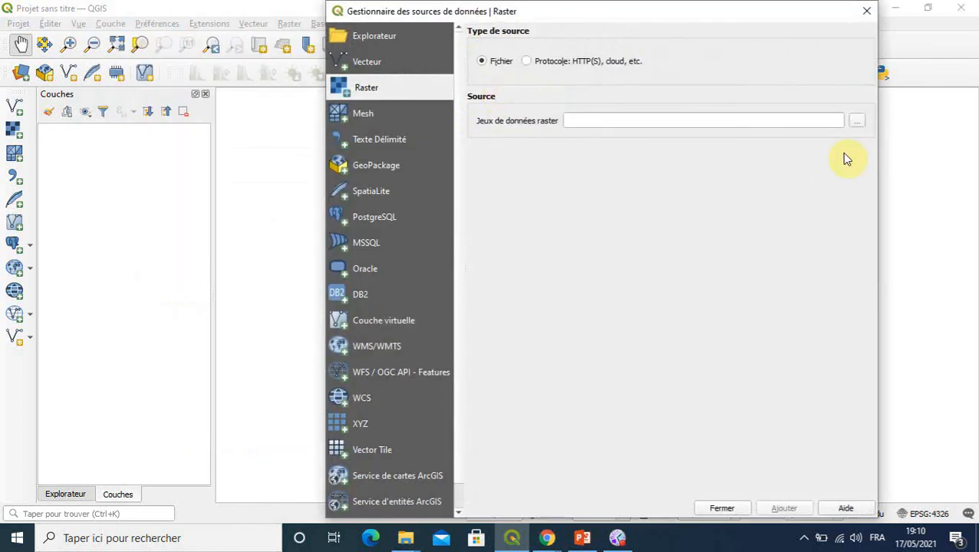
pyautogui.click(856, 122)
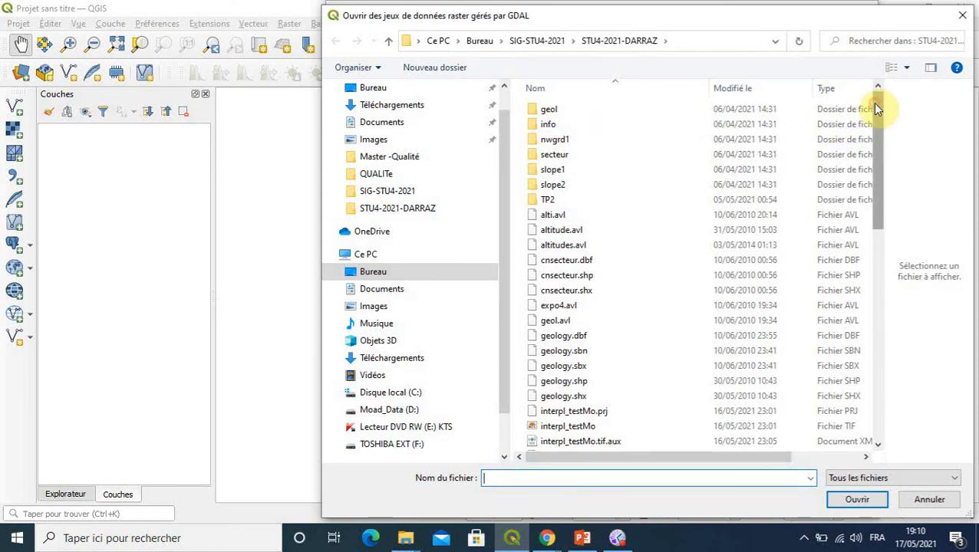
pyautogui.moveTo(879, 105); pyautogui.dragTo(881, 337)
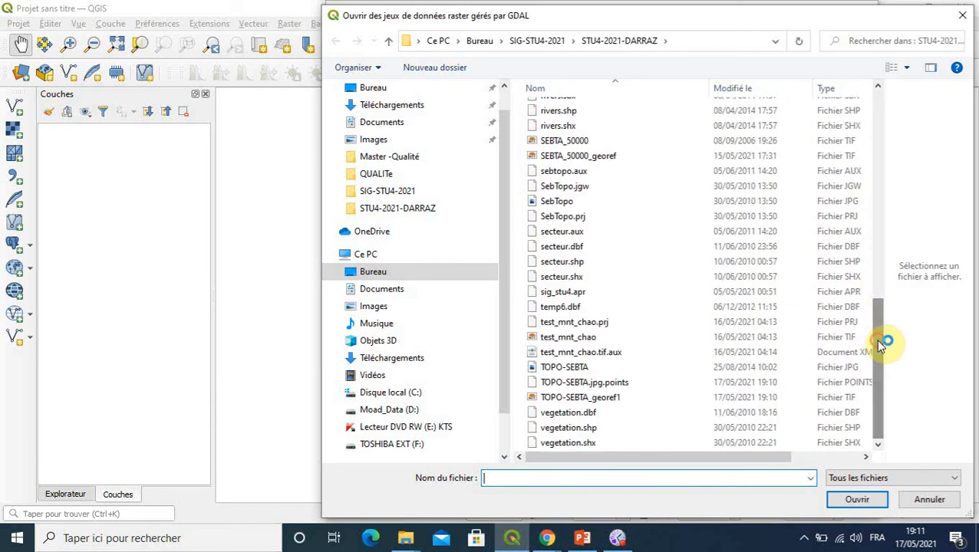
pyautogui.click(606, 403)
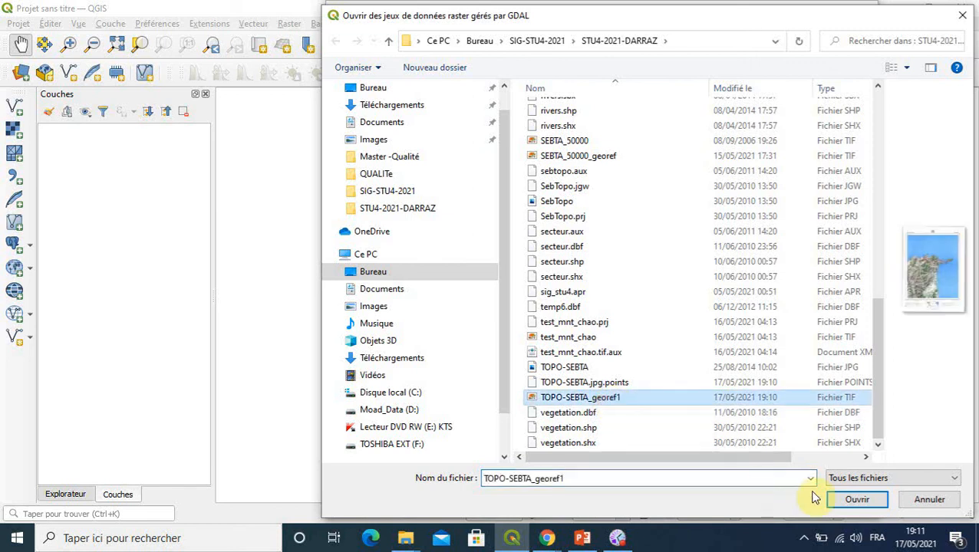
pyautogui.click(846, 500)
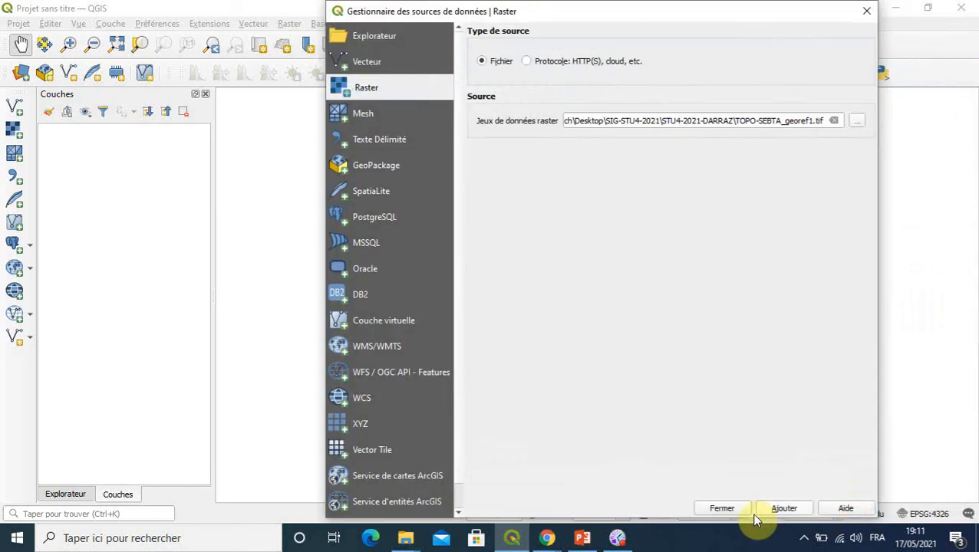
pyautogui.click(784, 509)
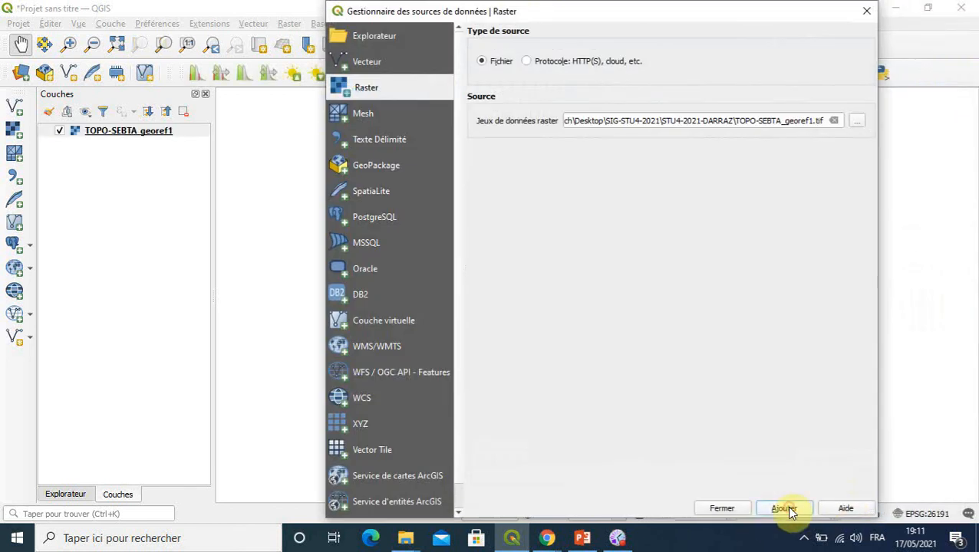
pyautogui.click(722, 508)
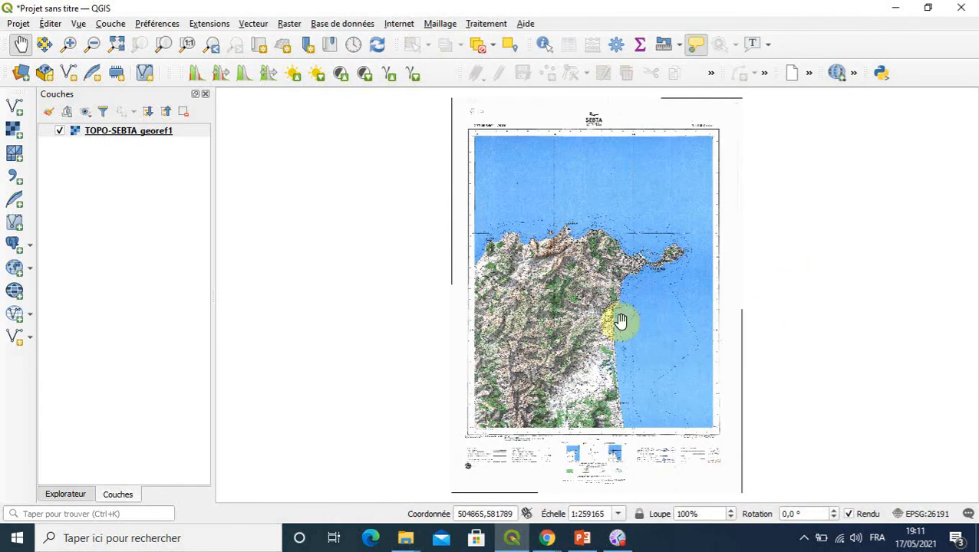
# Examine the georeferenced map, checking the grid values printed along its western margin against the pointer coordinates, and view the whole sheet again.
pyautogui.moveTo(534, 196); pyautogui.dragTo(537, 228)
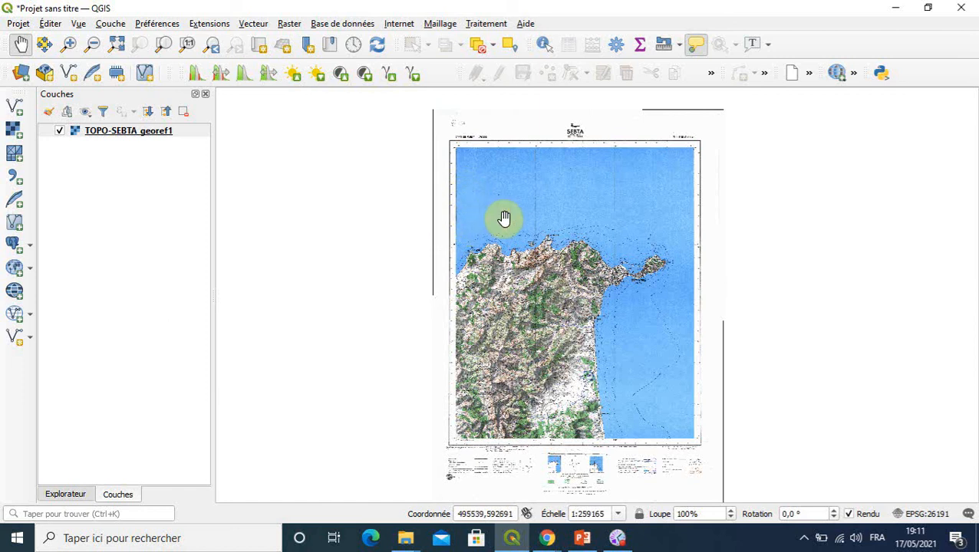
pyautogui.scroll(3, 494, 215)
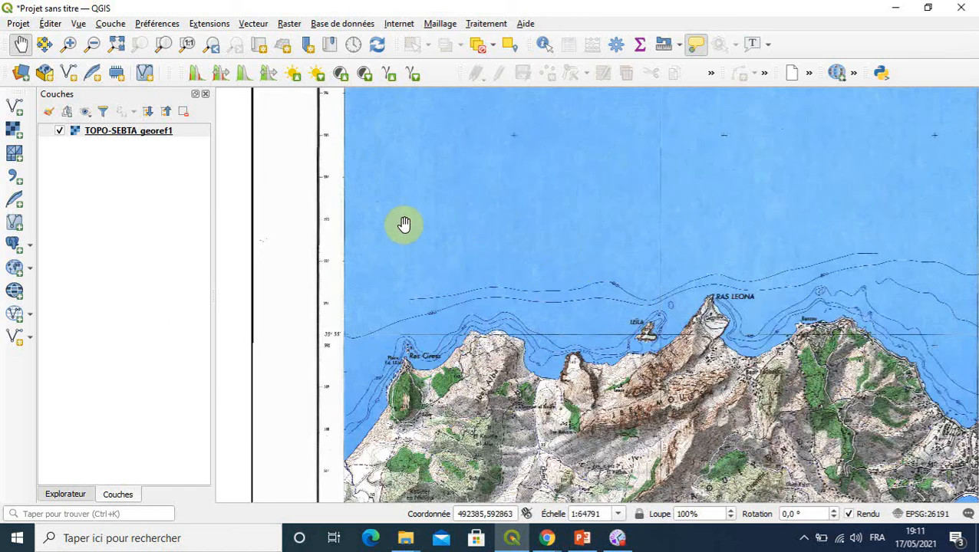
pyautogui.moveTo(393, 221); pyautogui.dragTo(510, 240)
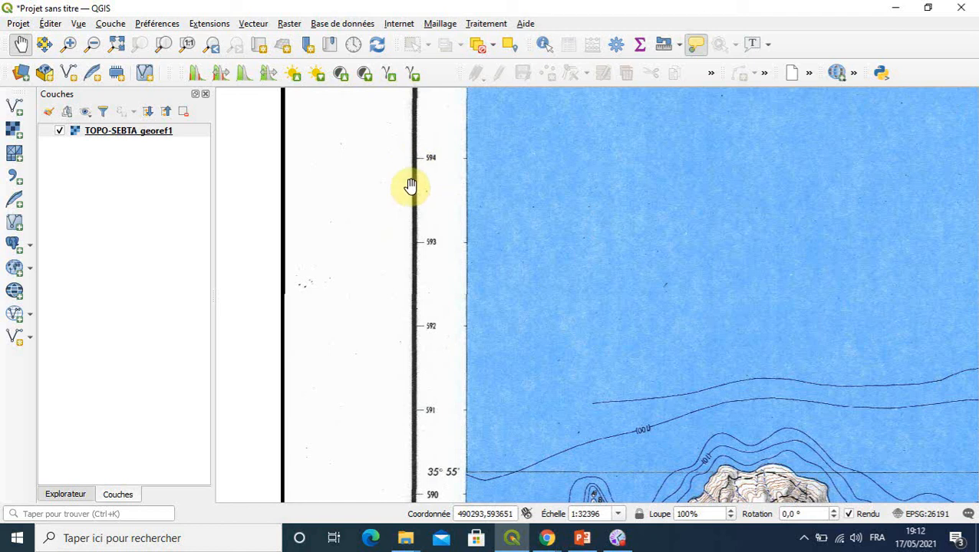
pyautogui.scroll(-3, 483, 257)
pyautogui.scroll(-2, 486, 261)
pyautogui.scroll(2, 491, 270)
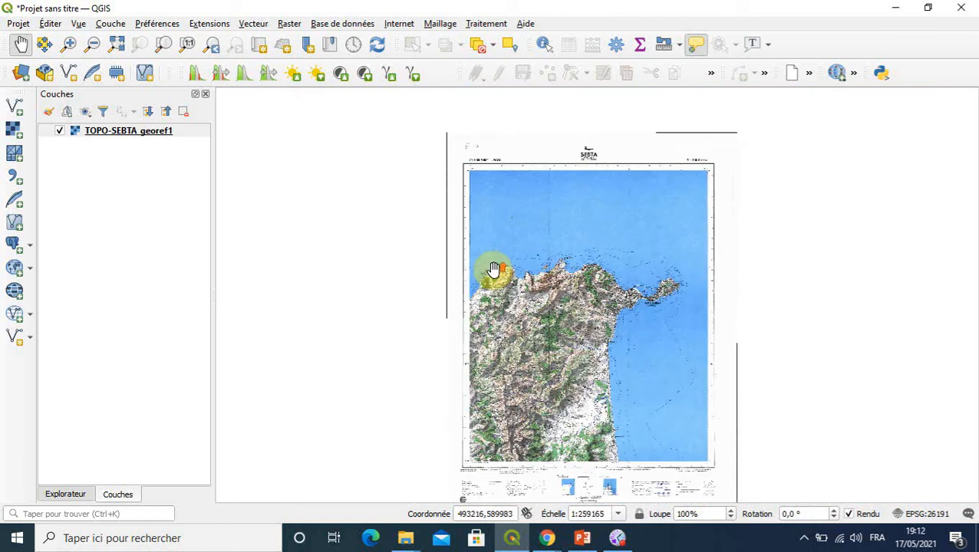
pyautogui.scroll(2, 557, 276)
pyautogui.scroll(-2, 530, 264)
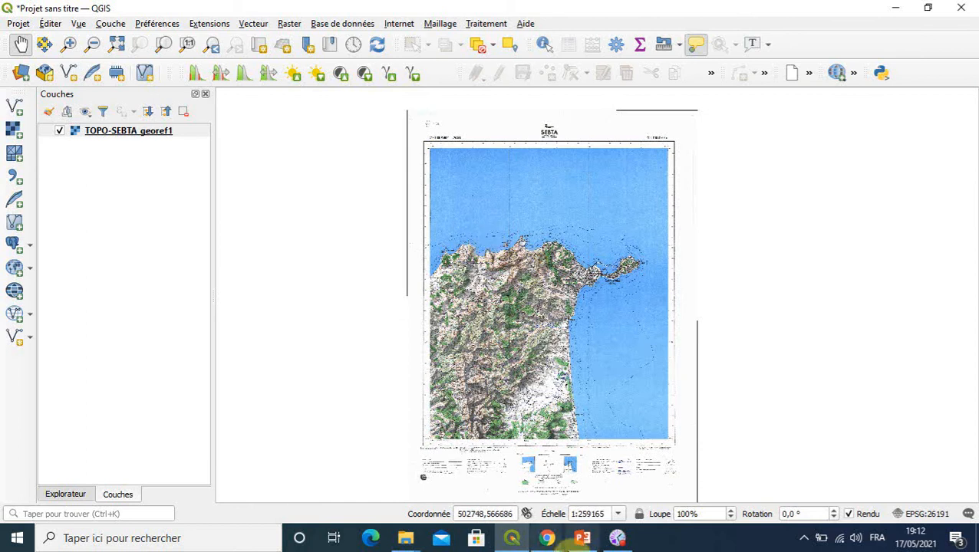
pyautogui.moveTo(616, 542)
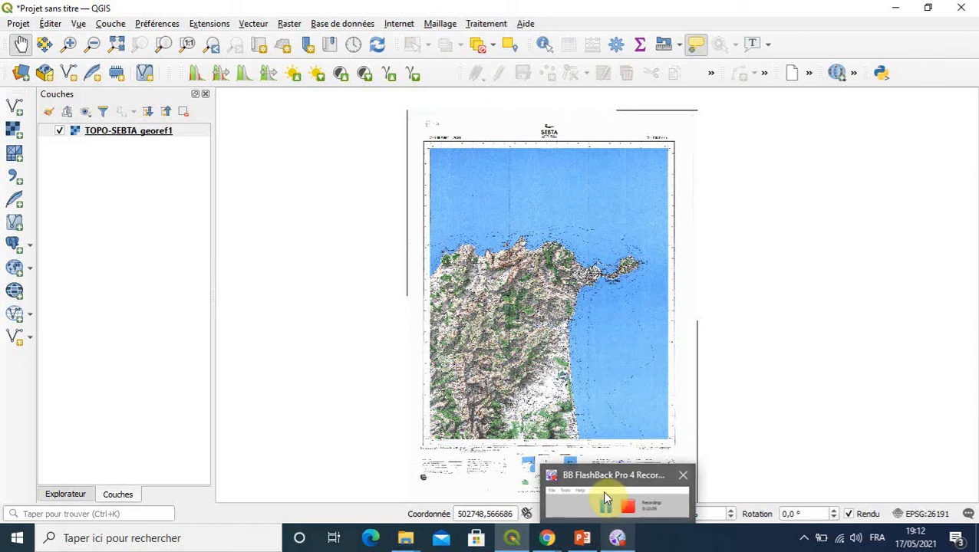